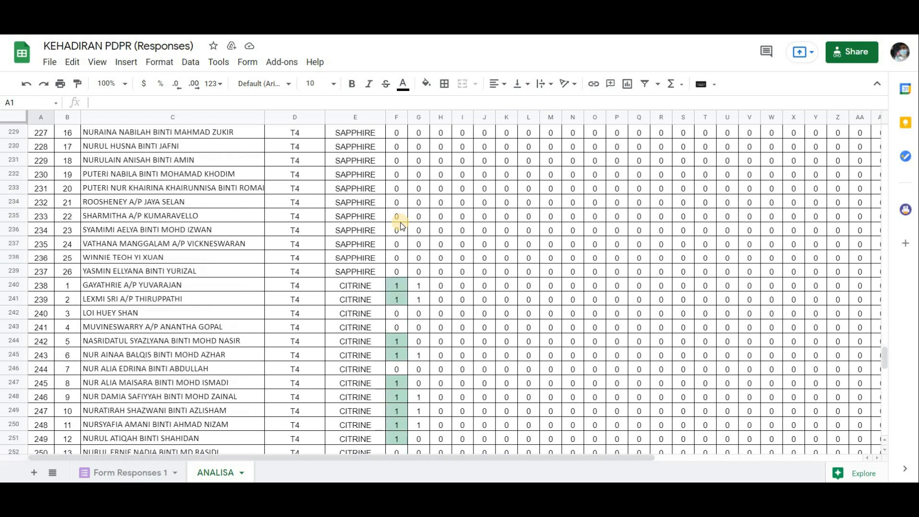
- Add one row at the bottom of the ANALISA sheet, below the last student
double_click(99, 429)
type("1")
left_click(50, 429)
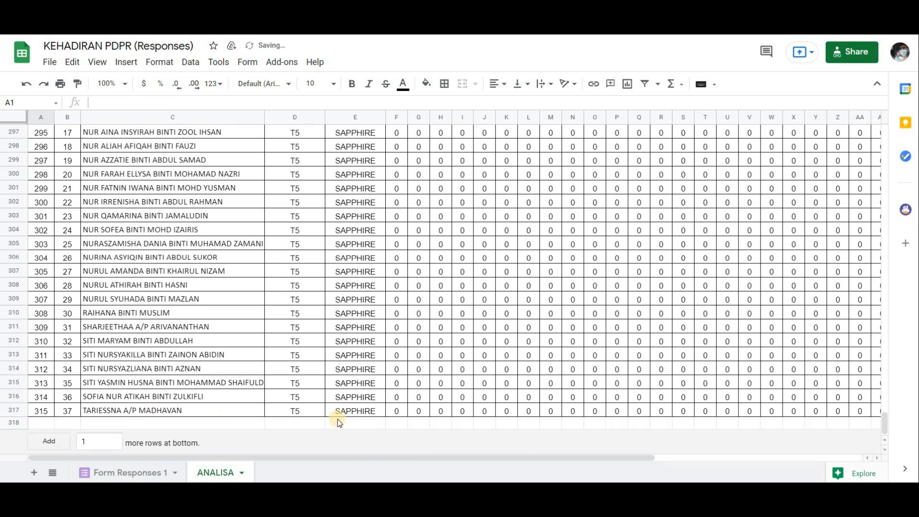
- Try to total column F in cell F318 with =sum(F298:F317), and undo the entry
left_click(404, 424)
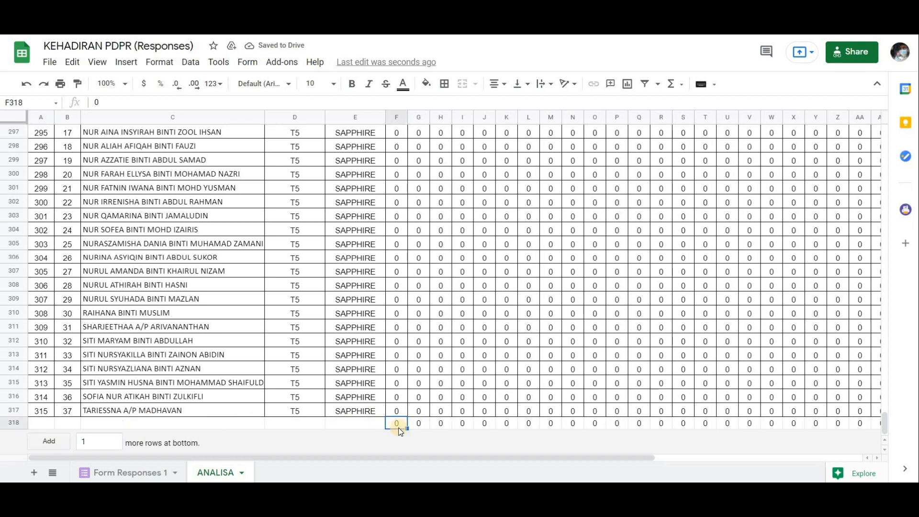
type("sum(")
key("BackSpace")
key("BackSpace")
key("BackSpace")
key("BackSpace")
type("=sum(")
key("Up")
key("Up")
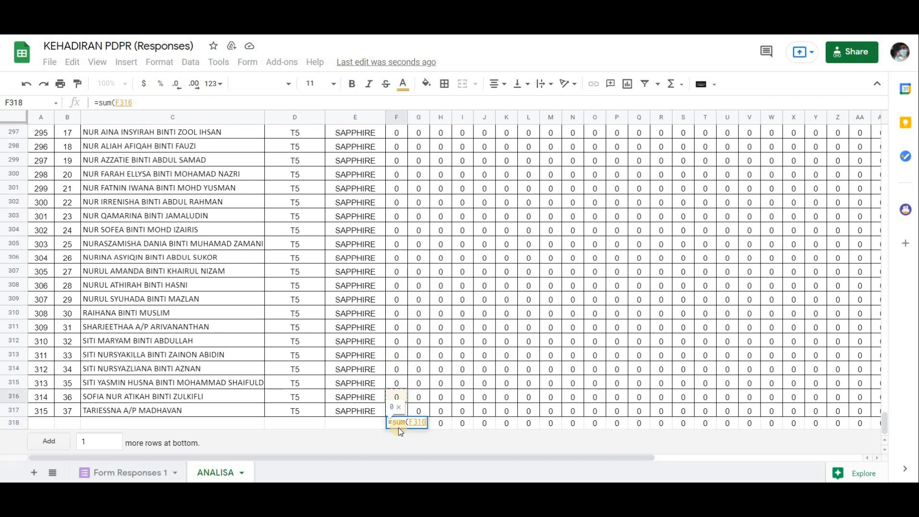
key("Down")
key("shift+Up")
key("shift+Up")
key("shift+Up")
key("shift+Up")
key("shift+Up")
key("shift+Up")
key("shift+Up")
key("shift+Up")
key("shift+Up")
key("shift+Up")
key("shift+Up")
key("shift+Up")
key("shift+Up")
key("shift+Up")
key("shift+Up")
key("shift+Up")
key("shift+Up")
key("shift+Up")
key("shift+Up")
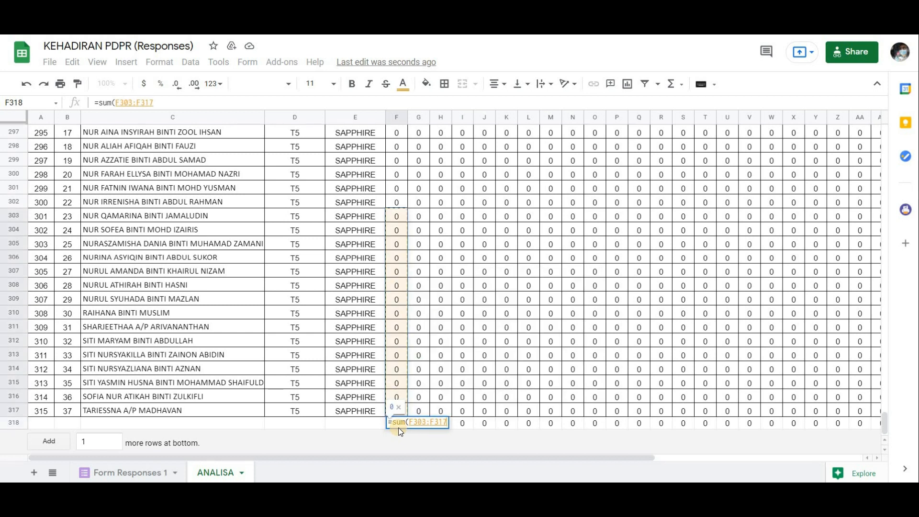
key("Return")
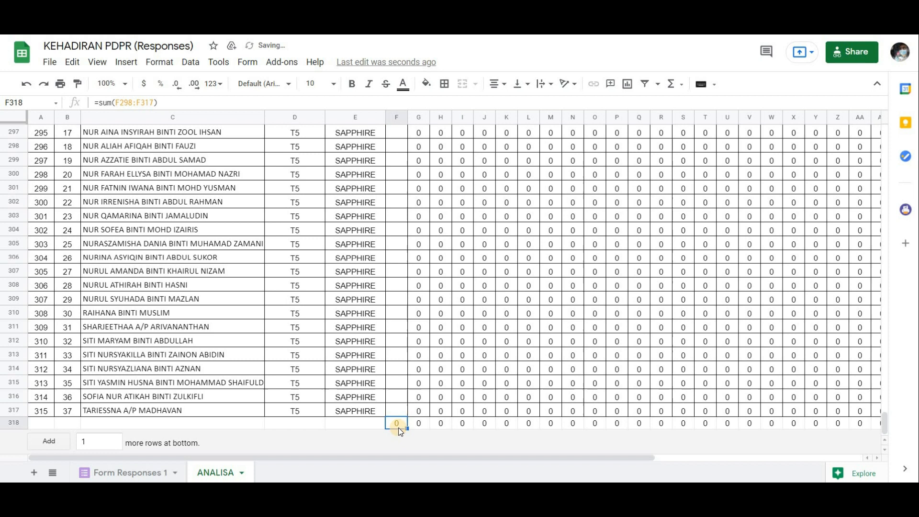
key("ctrl+z")
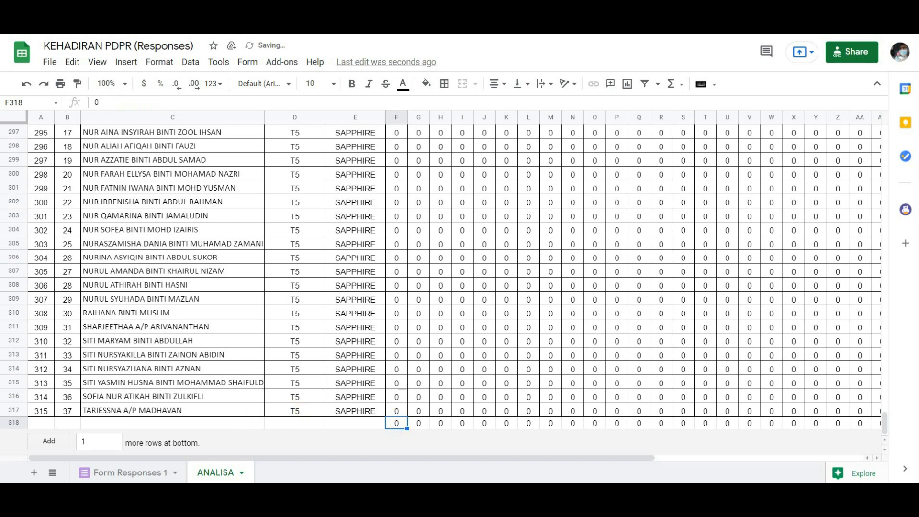
- Delete the extra row 318 from the ANALISA sheet
left_click(13, 423)
right_click(14, 423)
left_click(51, 185)
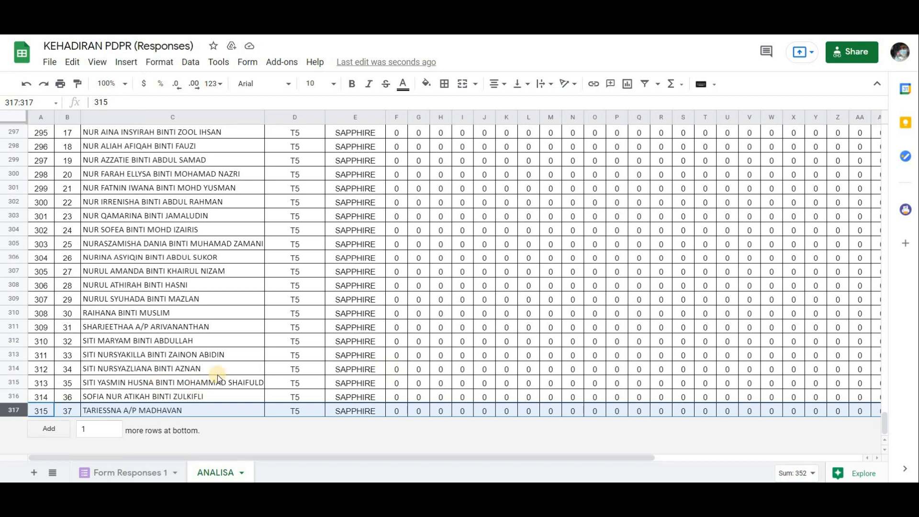
- Duplicate the ANALISA sheet
left_click(241, 474)
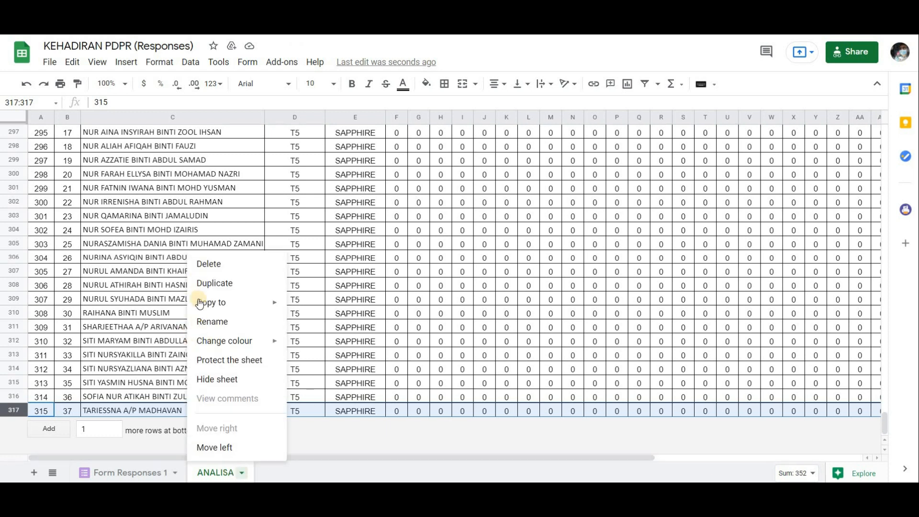
mouse_move(205, 310)
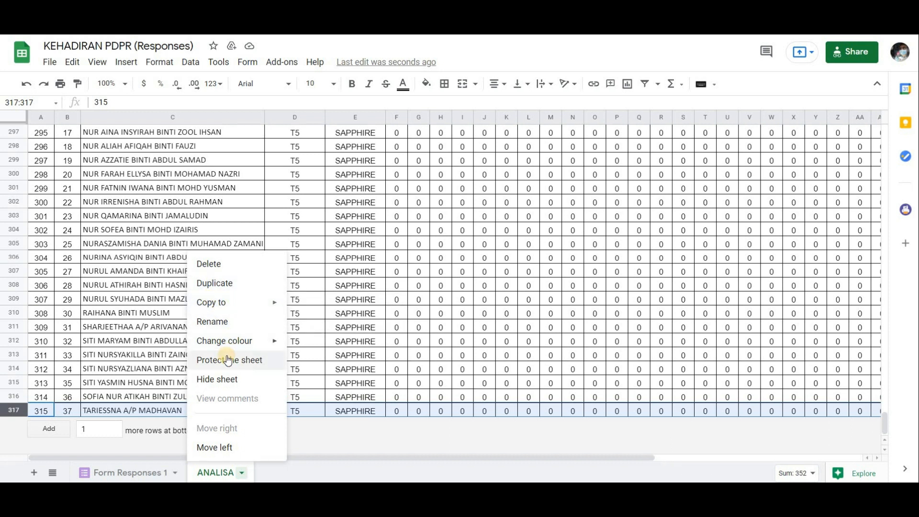
left_click(221, 288)
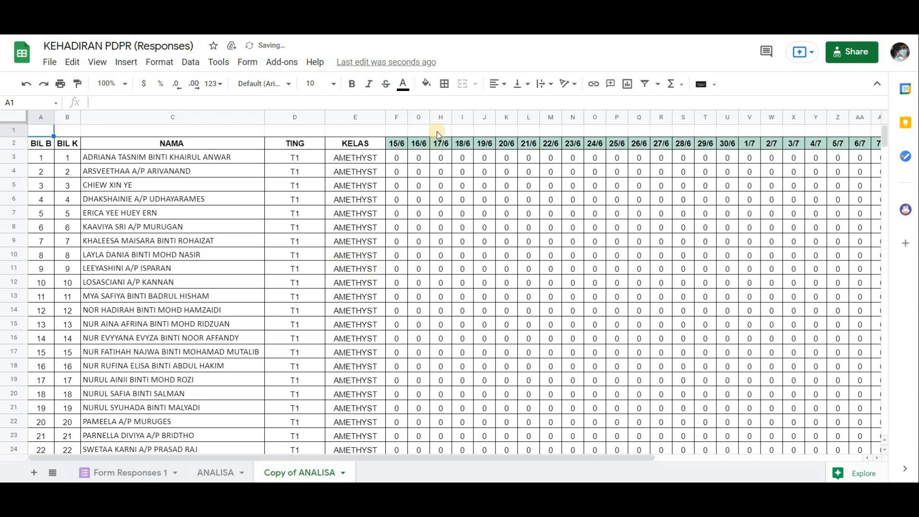
- Delete student rows 3 to 317 from the Copy of ANALISA sheet, keeping the header row
left_click(13, 156)
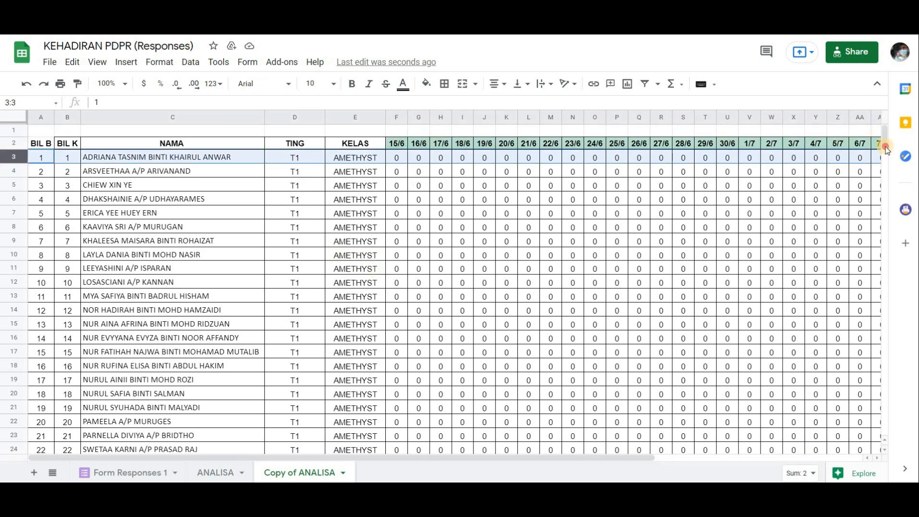
left_click(878, 449)
scroll(879, 449, "down", 20)
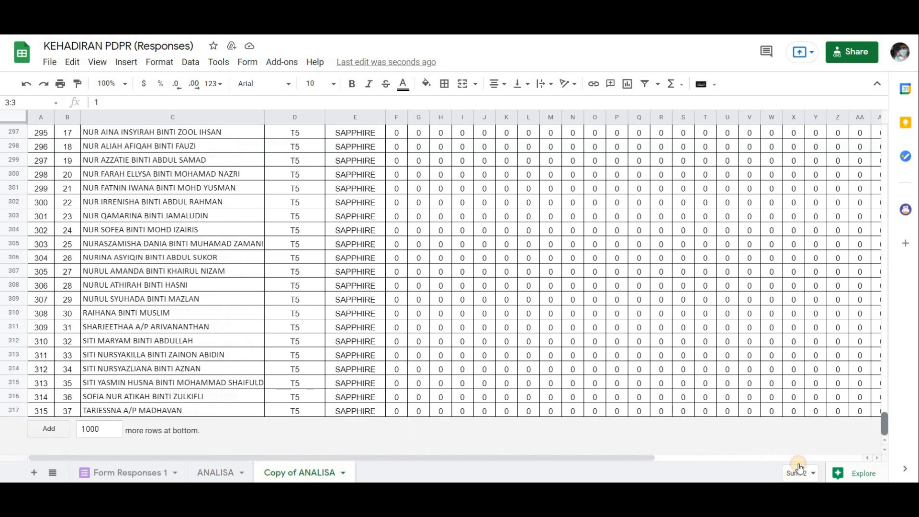
left_click(17, 409, "shift")
right_click(15, 410)
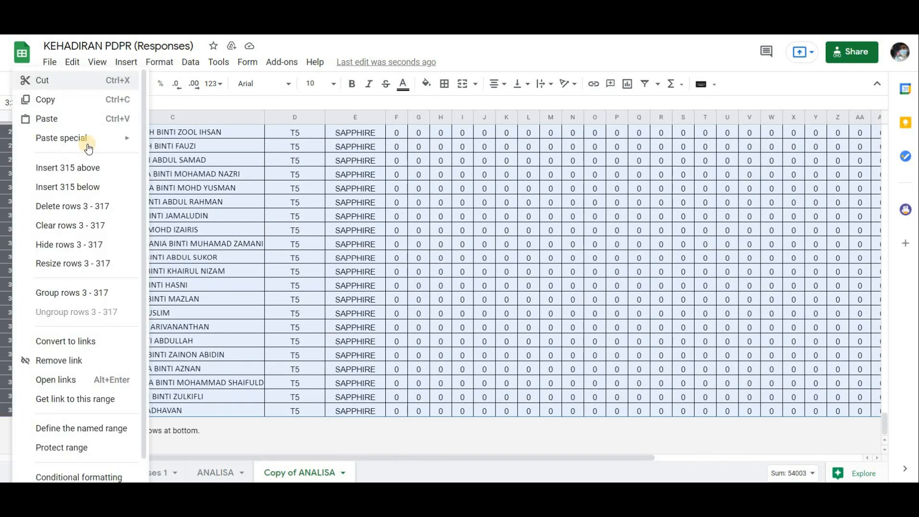
left_click(76, 205)
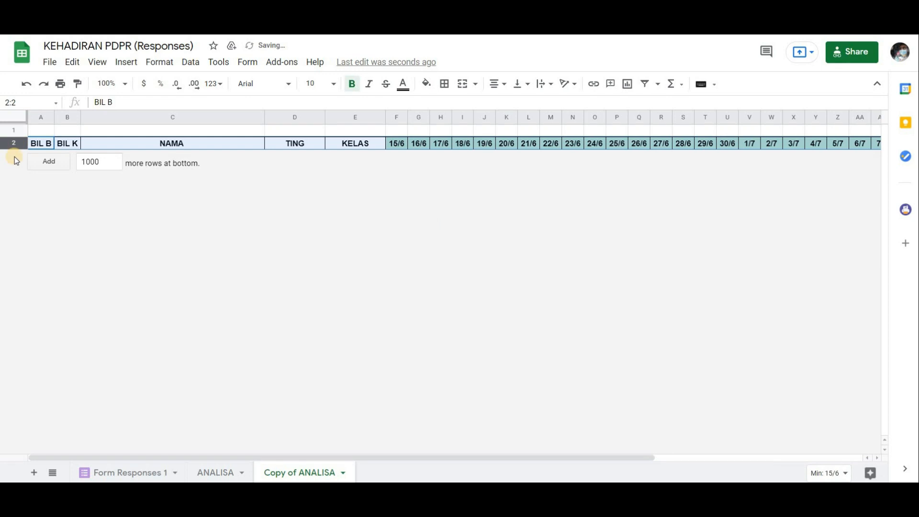
- Add one row below the header of the Copy of ANALISA sheet
double_click(119, 162)
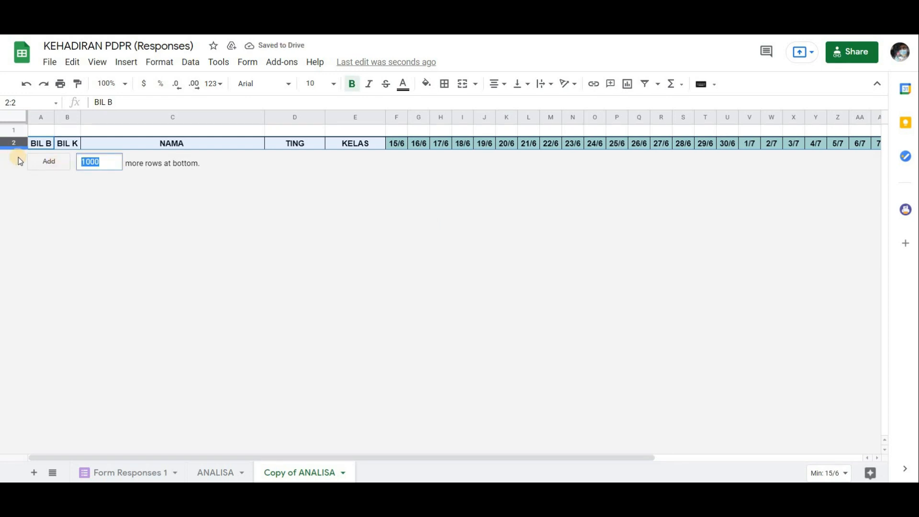
type("1")
key("Return")
- Begin a SUM formula in F3 of Copy of ANALISA, referencing the range F4:F317 on the ANALISA sheet
left_click(397, 158)
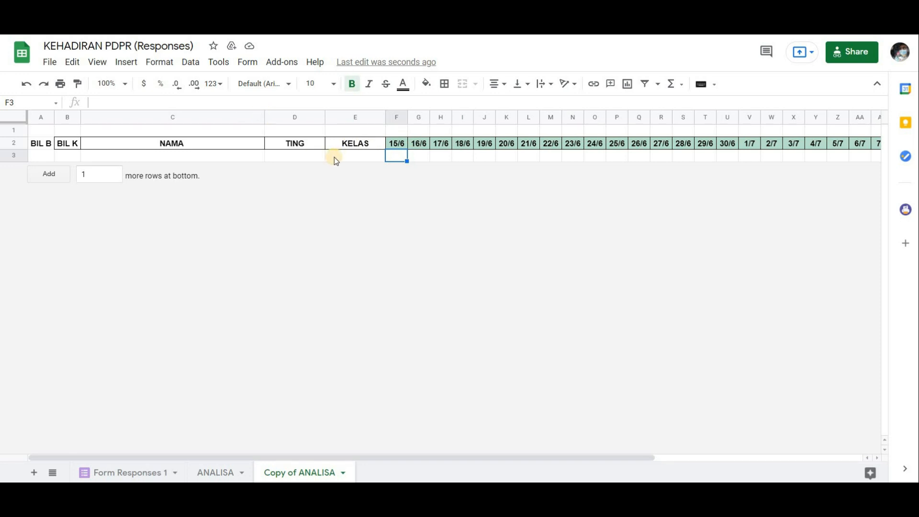
type("=")
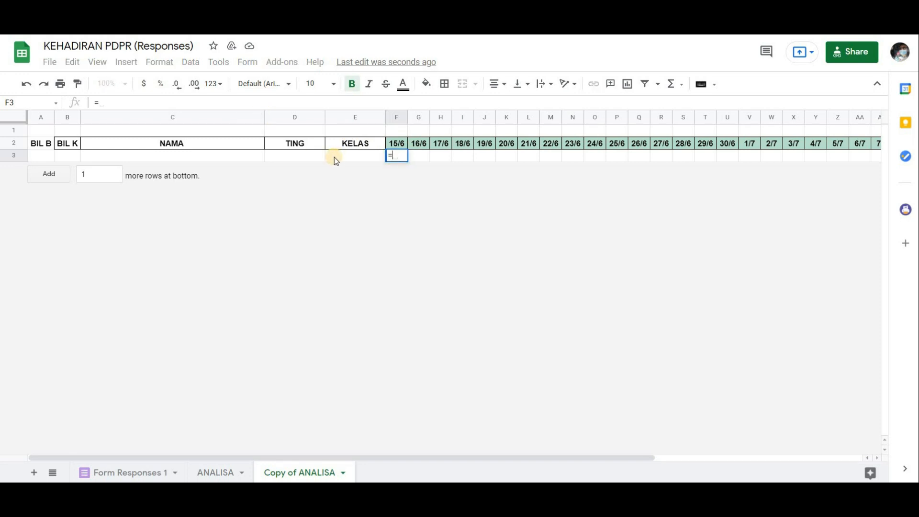
type("sum")
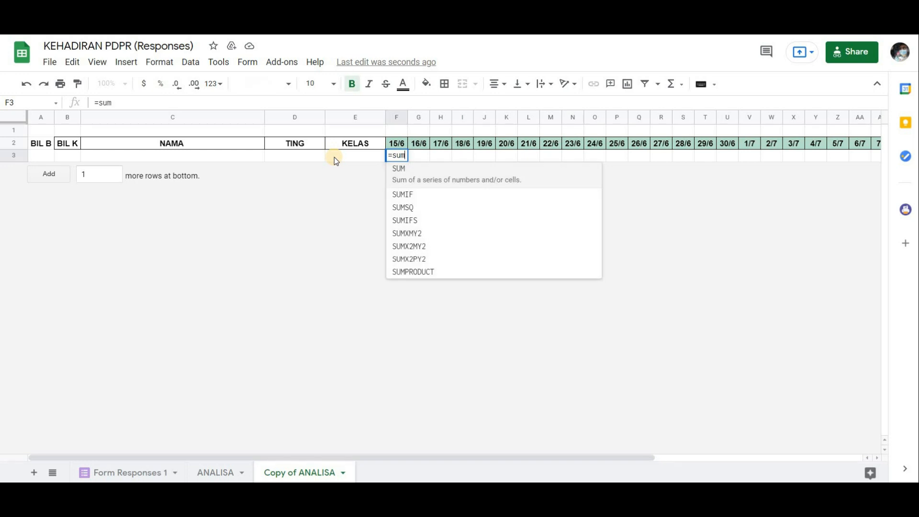
type("(")
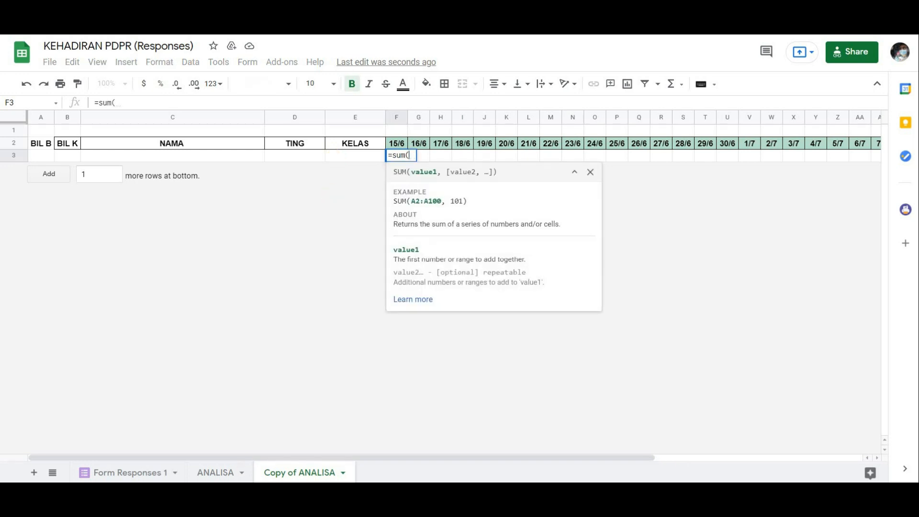
left_click(209, 472)
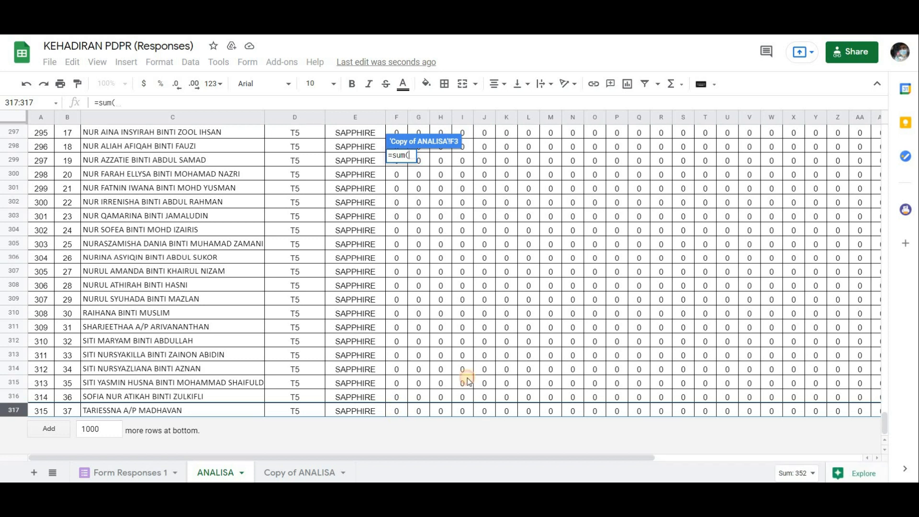
left_click(397, 411)
left_click_drag(885, 425, 896, 107)
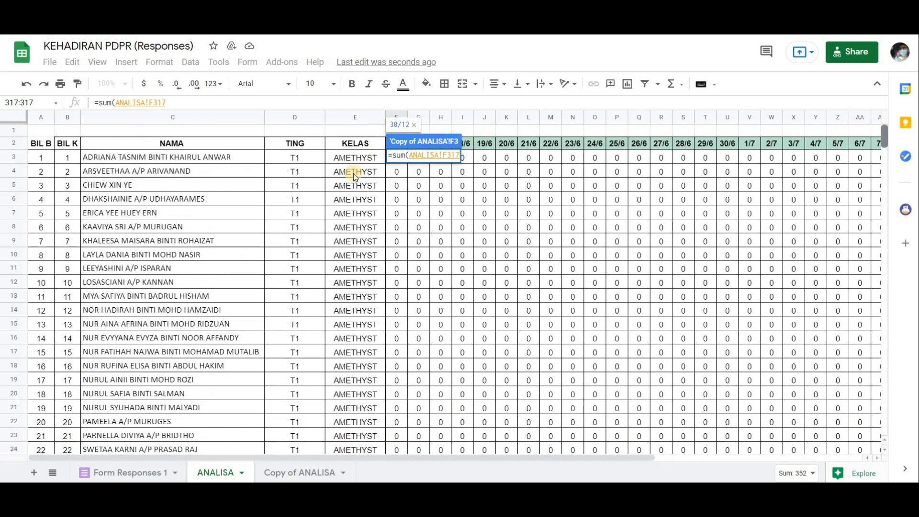
left_click(394, 172, "shift")
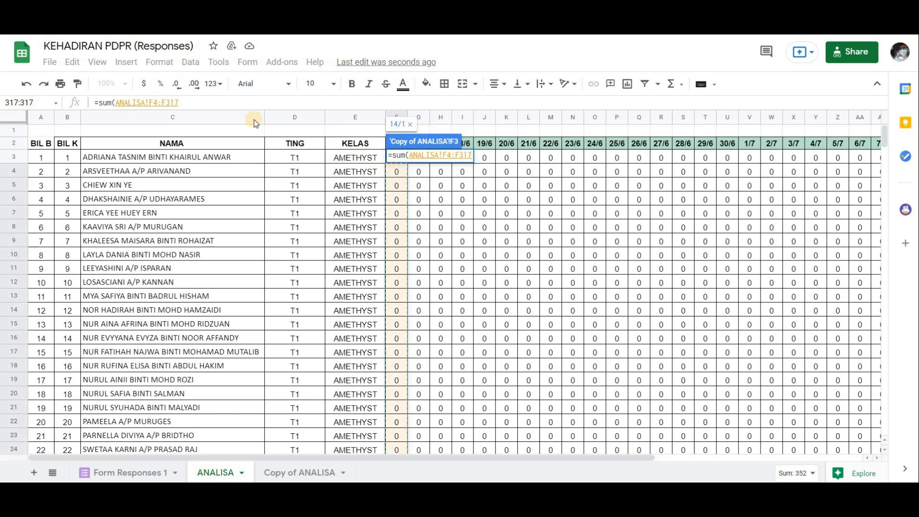
- Change the start of the range to F3 and complete the formula as =sum(ANALISA!F3:F317)
left_click(158, 98)
key("BackSpace")
type("3")
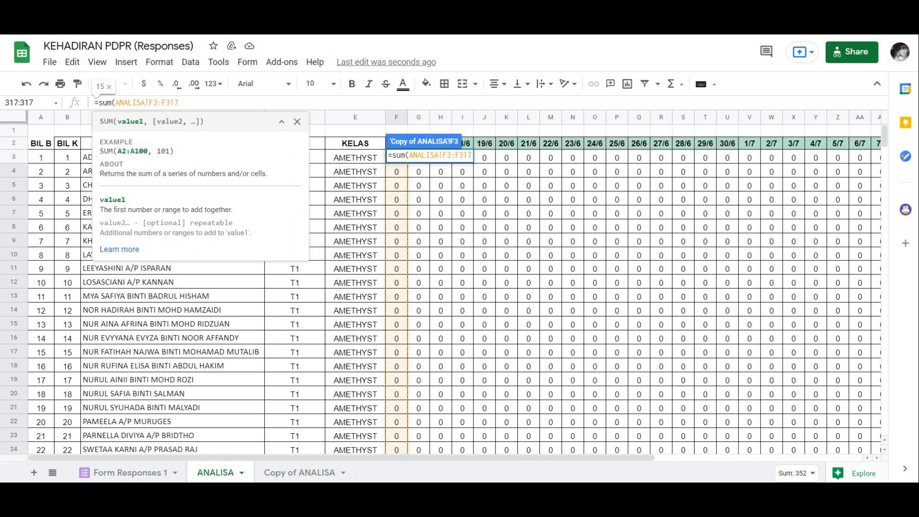
left_click(210, 103)
type(")")
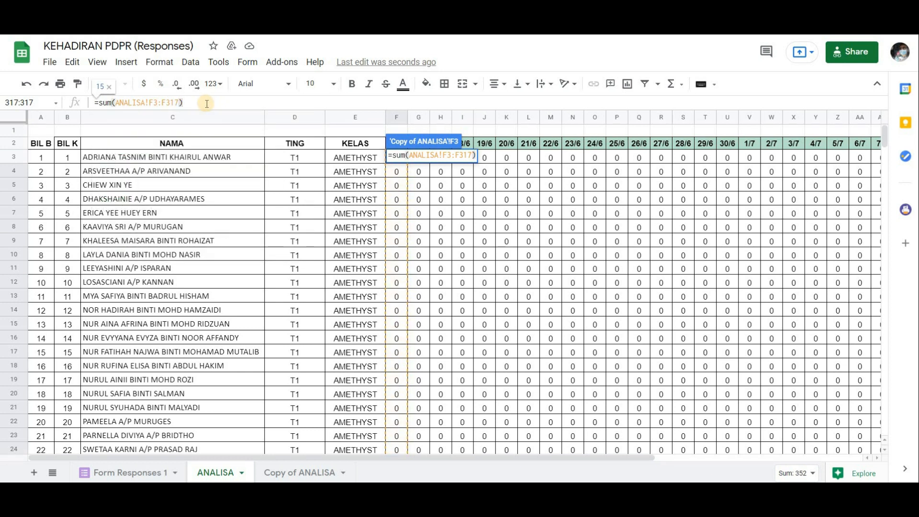
key("Return")
key("Up")
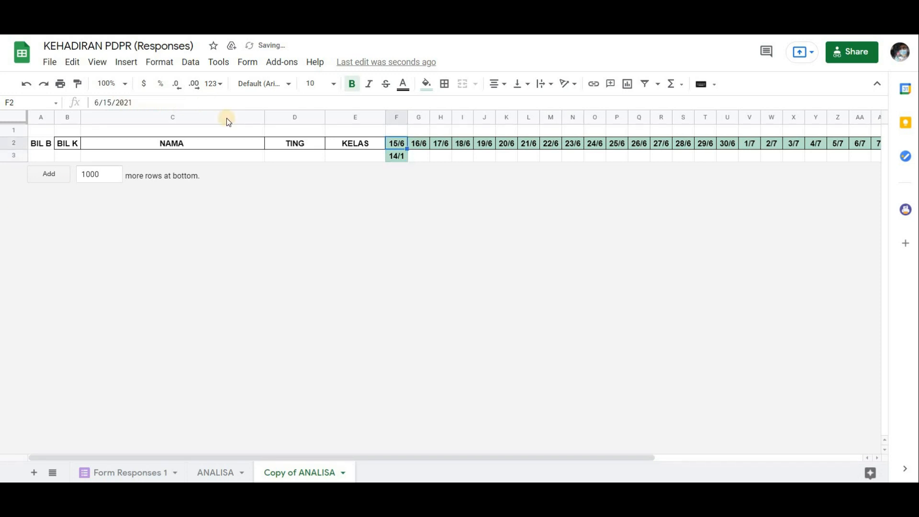
- Format F3 as a number without decimal places and widen column F slightly
left_click(400, 156)
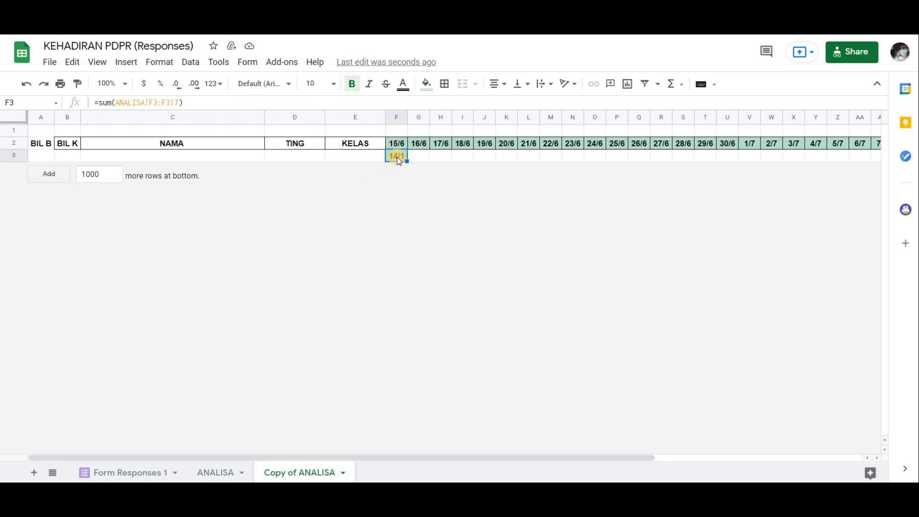
left_click(387, 154)
left_click(162, 63)
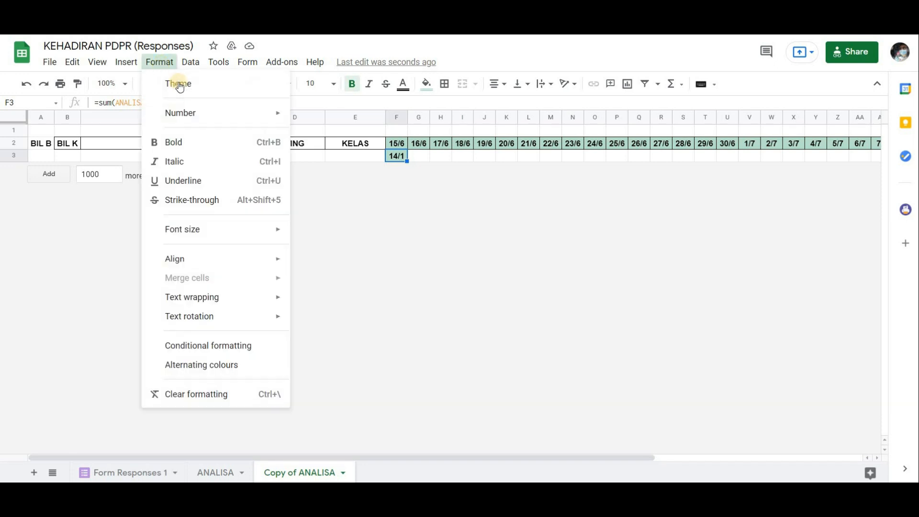
mouse_move(225, 115)
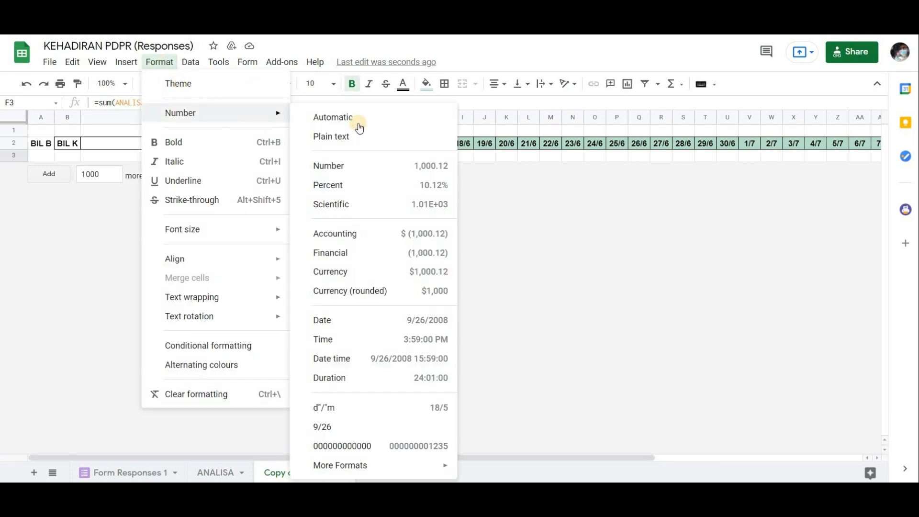
left_click(354, 172)
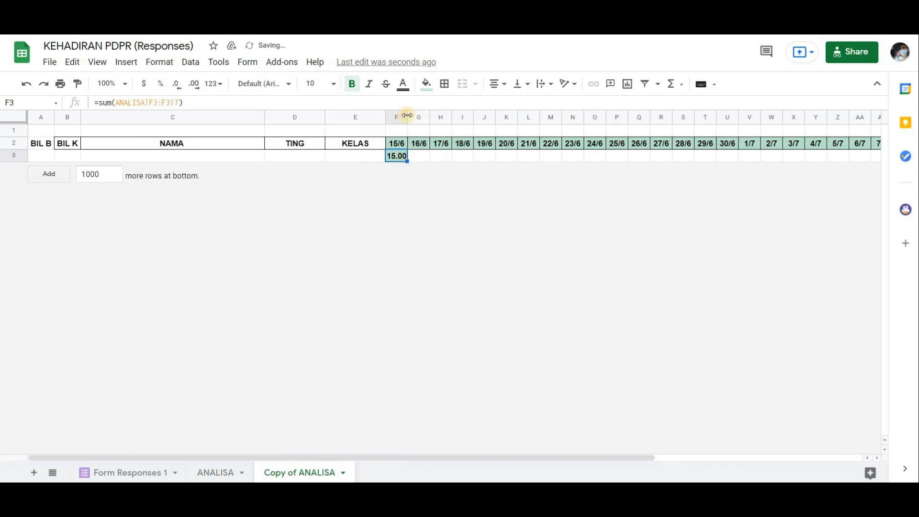
left_click_drag(408, 117, 420, 117)
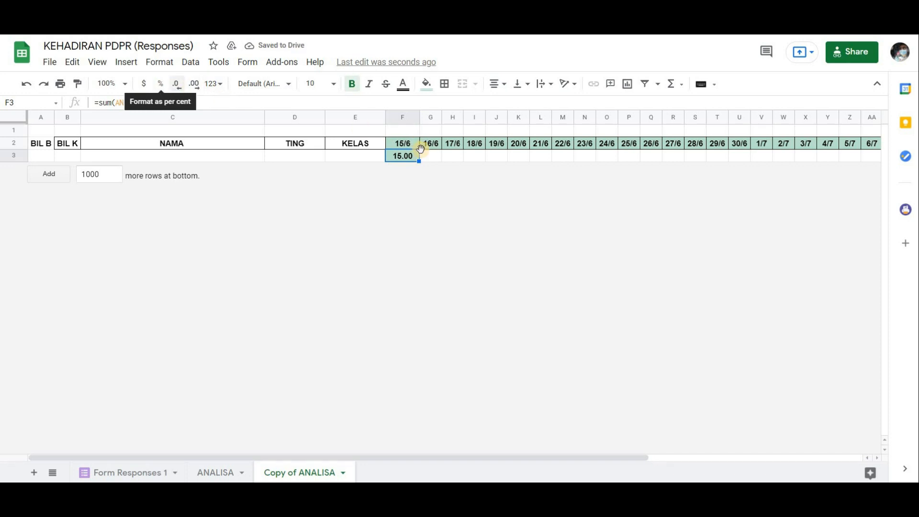
double_click(178, 86)
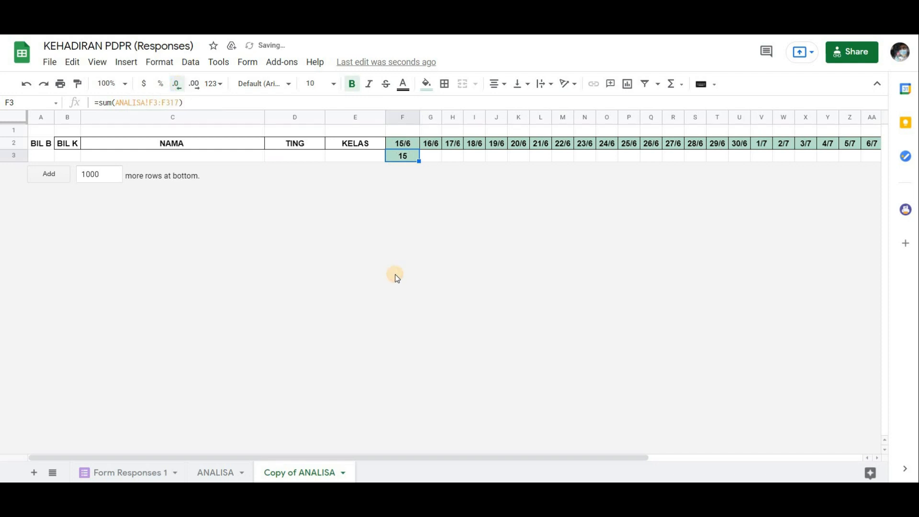
- Fill the F3 sum formula across row 3 through AK3, covering dates 15/6 to 16/7
left_click(431, 156)
left_click(401, 156)
left_click_drag(417, 157, 849, 159)
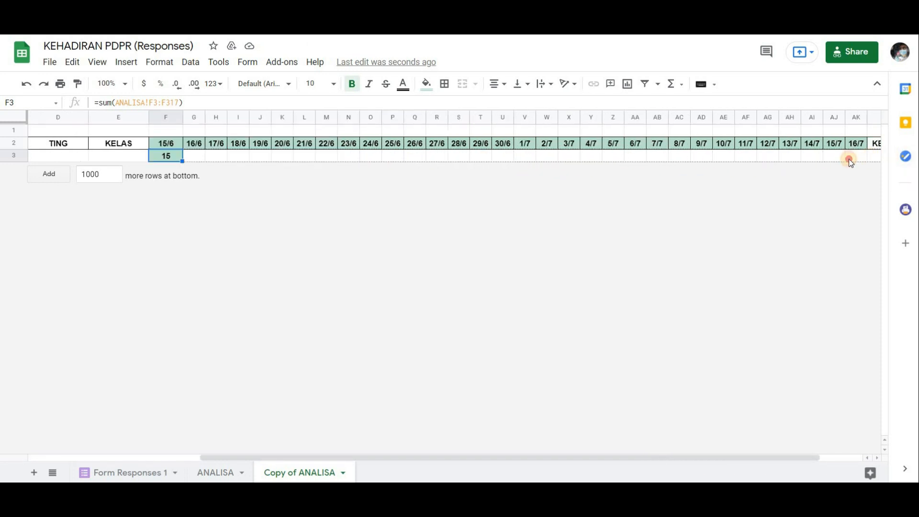
- Check the formula in F3 of the copied sheet and return to the ANALISA sheet
left_click(221, 472)
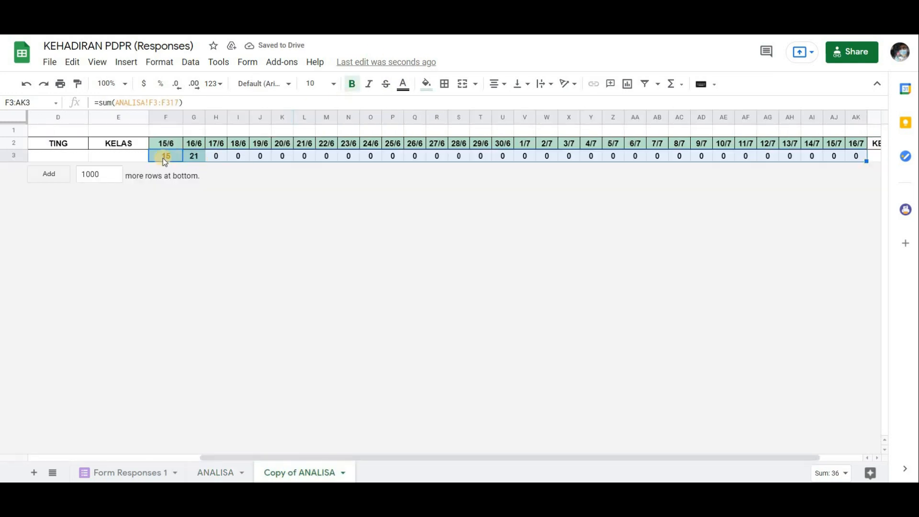
left_click(164, 156)
left_click_drag(507, 457, 298, 437)
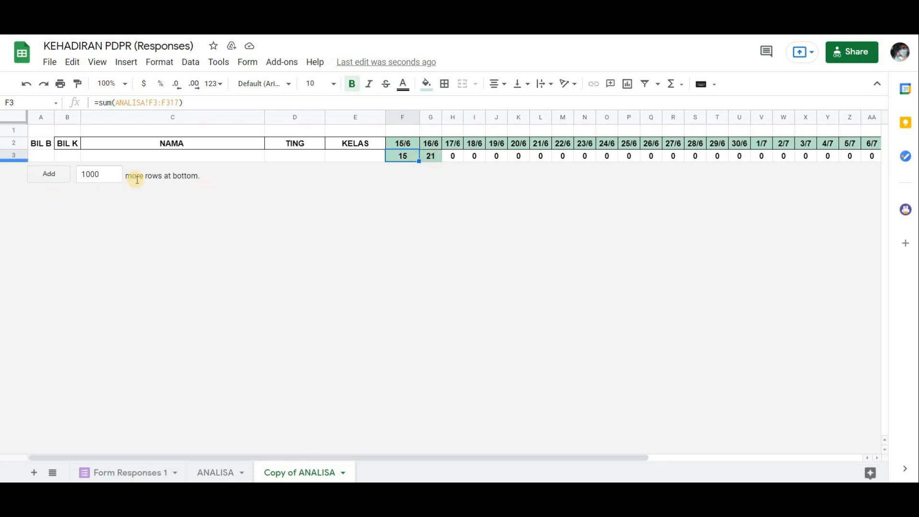
left_click(211, 473)
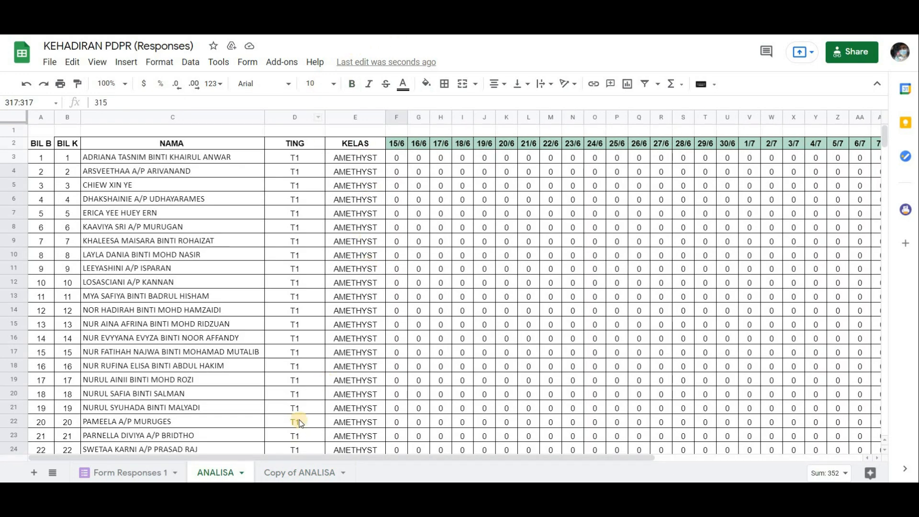
- Add 2 more rows at the bottom of the Copy of ANALISA sheet
left_click(285, 471)
left_click_drag(102, 175, 16, 179)
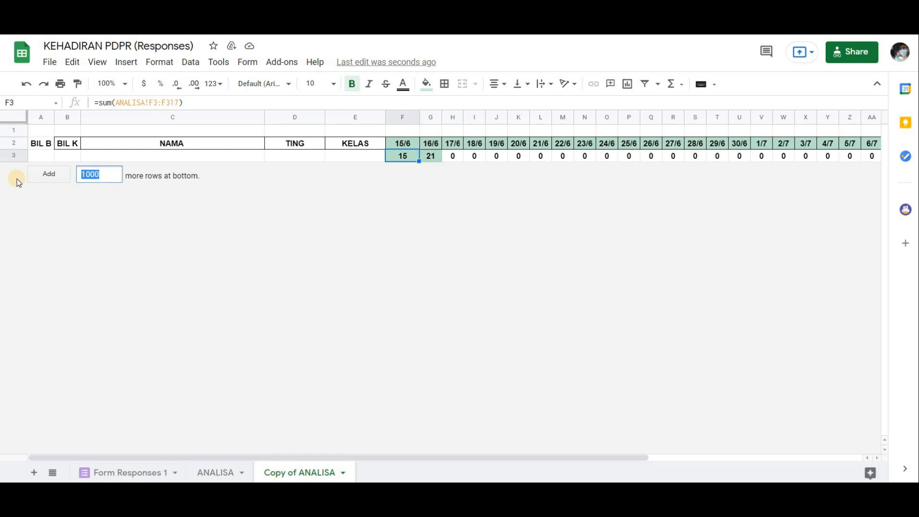
type("2")
left_click(46, 177)
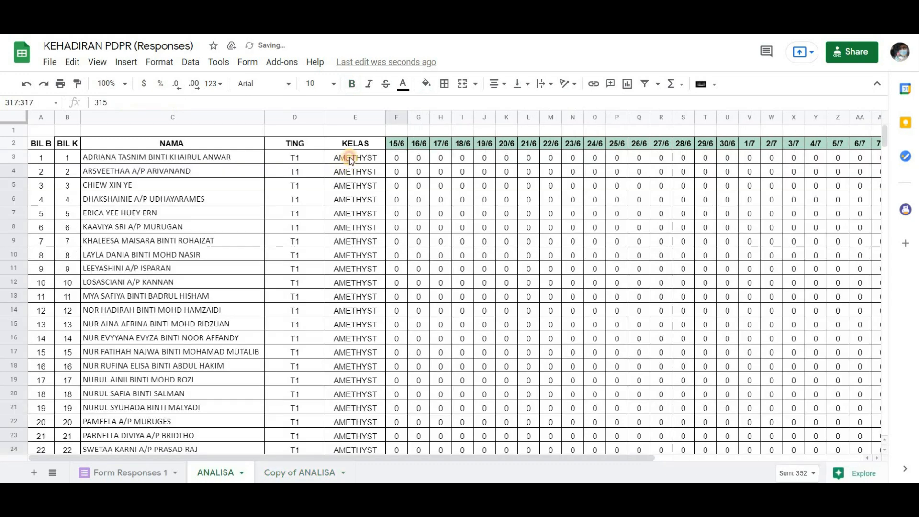
- Copy the T4 CITRINE pair in D256:E256 and the T5 EMERALD pair in D264:E264 of the ANALISA sheet
left_click(350, 157)
scroll(388, 305, "down", 3)
scroll(389, 306, "down", 15)
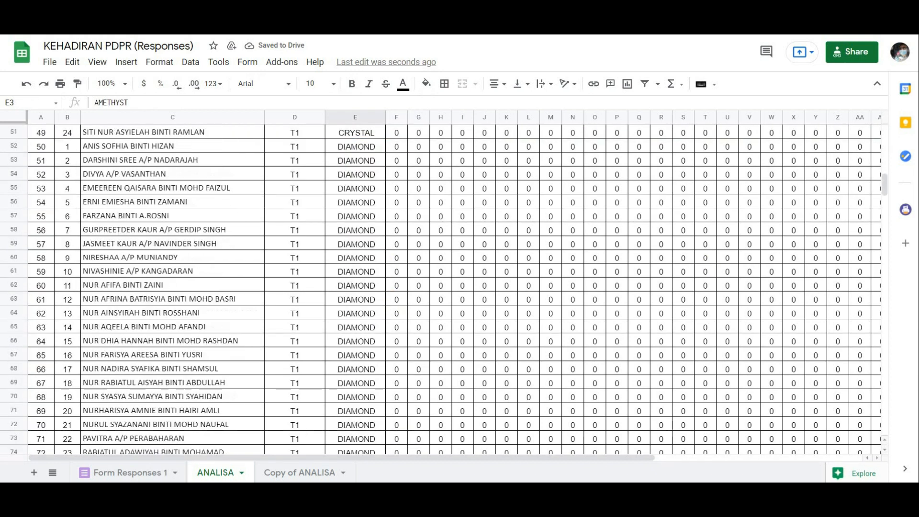
left_click(883, 331)
left_click_drag(882, 410, 878, 375)
left_click(394, 283)
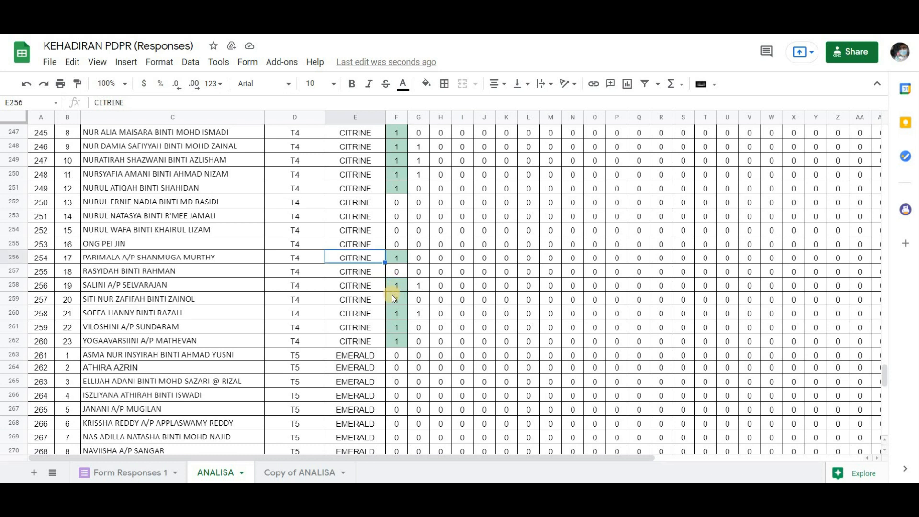
key("ctrl+c")
left_click(363, 370)
key("ctrl+c")
left_click_drag(290, 256, 356, 257)
key("ctrl+c")
left_click_drag(304, 366, 357, 370)
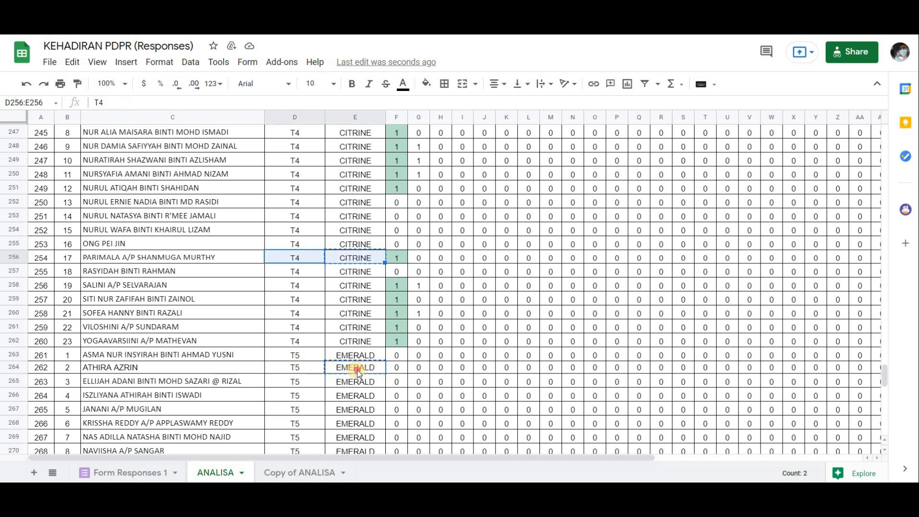
- Paste the two copied TING and KELAS pairs into D3:E4 of the Copy of ANALISA sheet
left_click(285, 474)
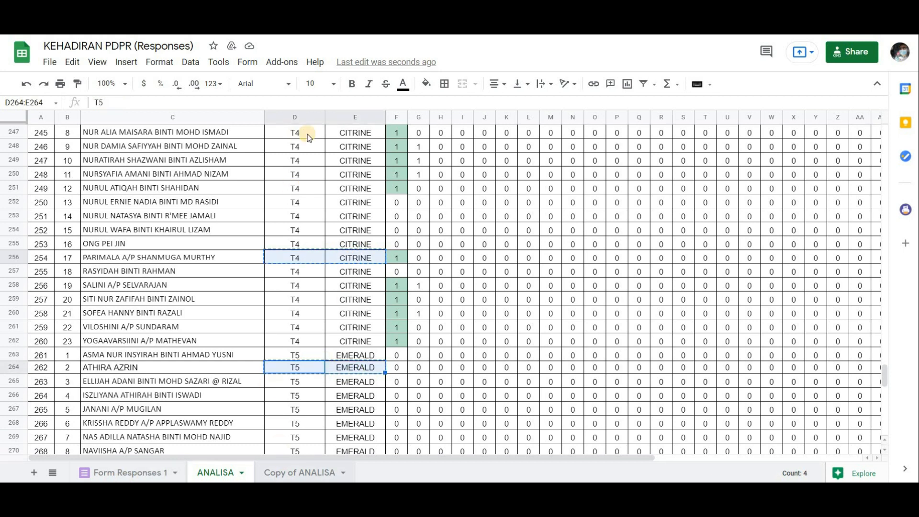
left_click_drag(306, 154, 326, 165)
key("ctrl+v")
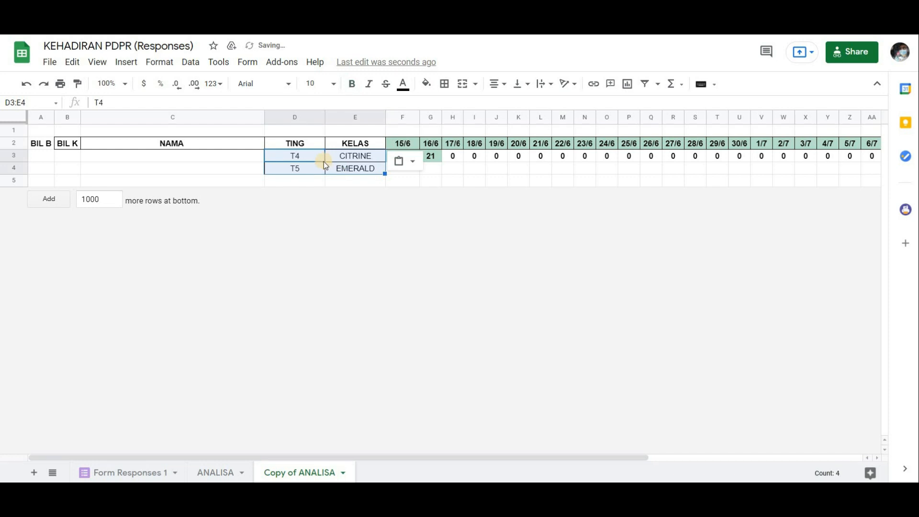
- Move the TING and KELAS entries from D3:E4 down one row to D4:E5
left_click(377, 217)
key("Up")
key("shift+Up")
key("shift+Left")
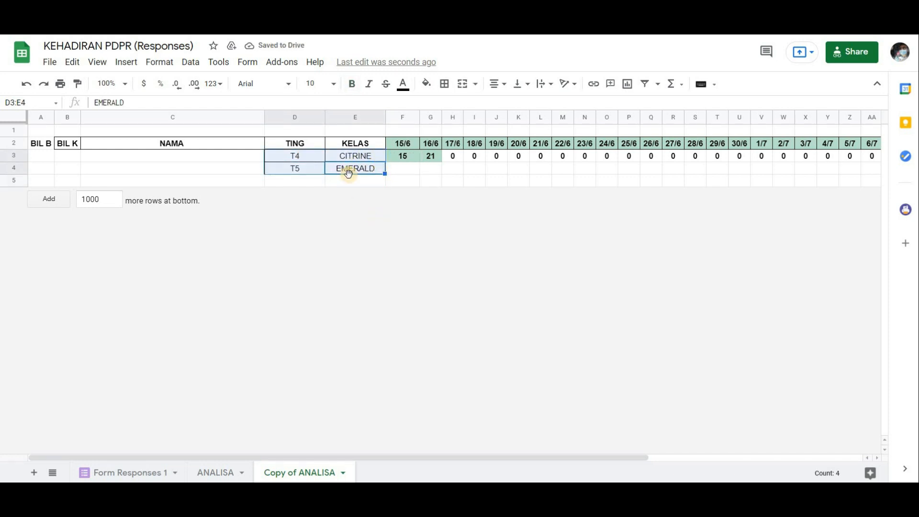
key("ctrl+c")
left_click(300, 169)
key("ctrl+v")
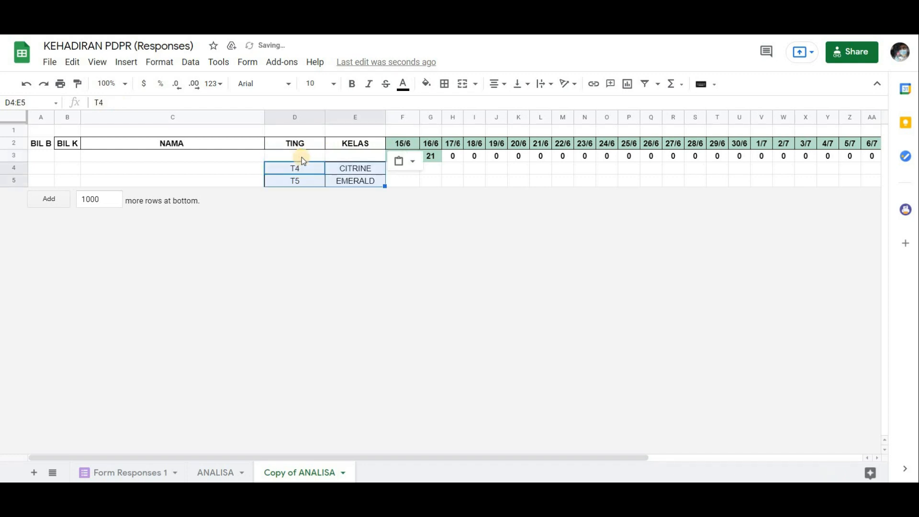
- Start a SUMIFS formula in F4 of the copied sheet with ANALISA!F3:F317 as the sum range
left_click(467, 289)
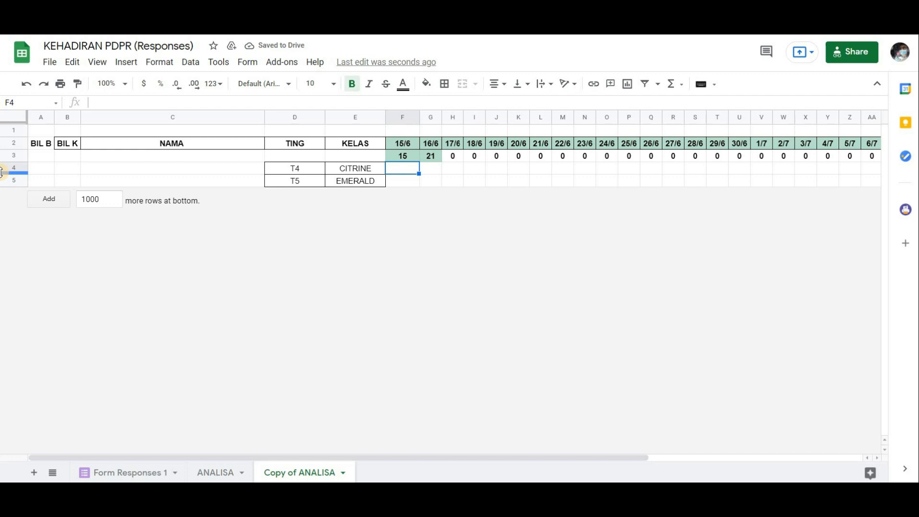
type("=SUMI")
type("FS(")
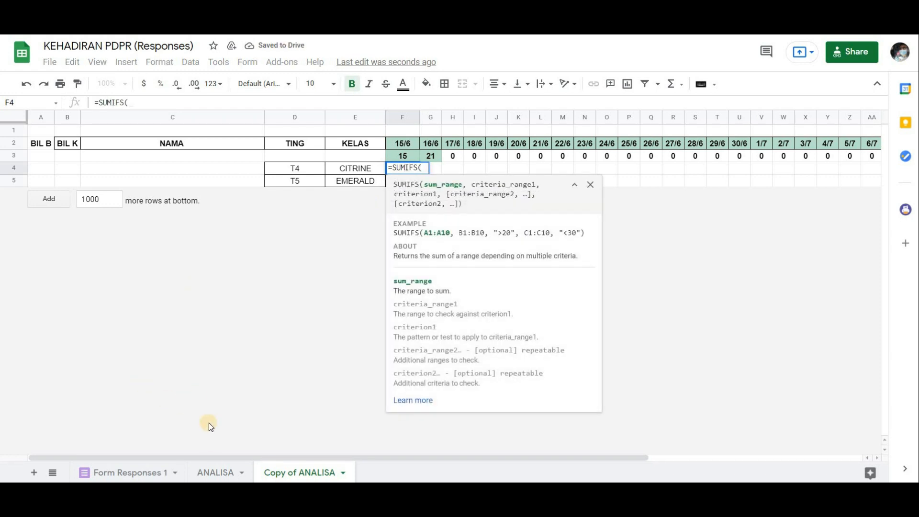
left_click(216, 472)
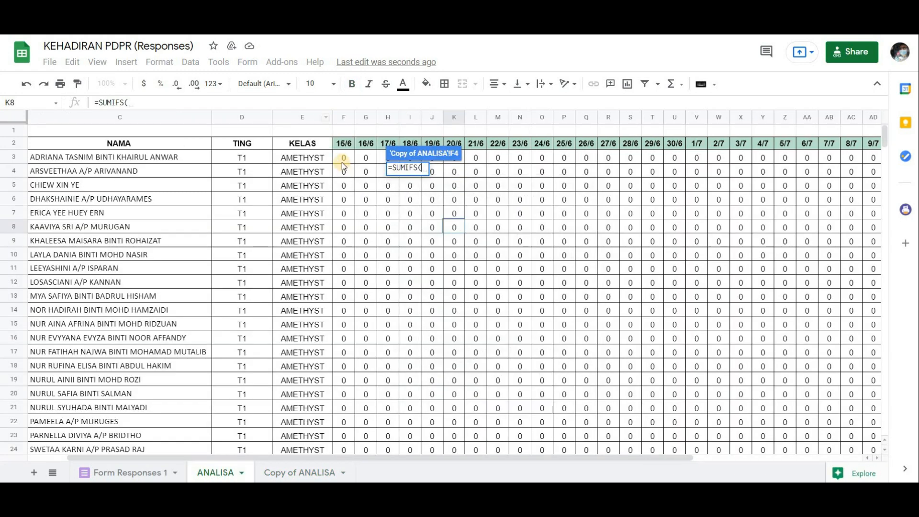
left_click(343, 159)
left_click_drag(852, 172, 741, 130)
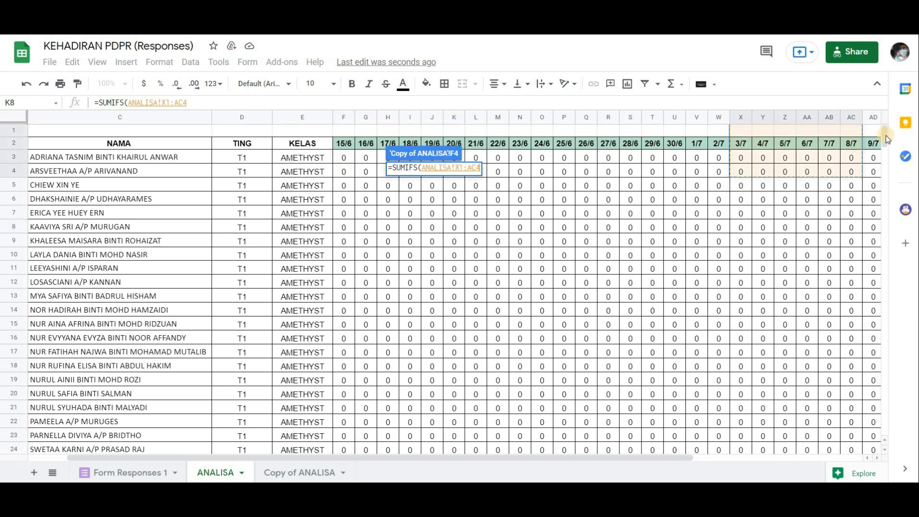
left_click(344, 158)
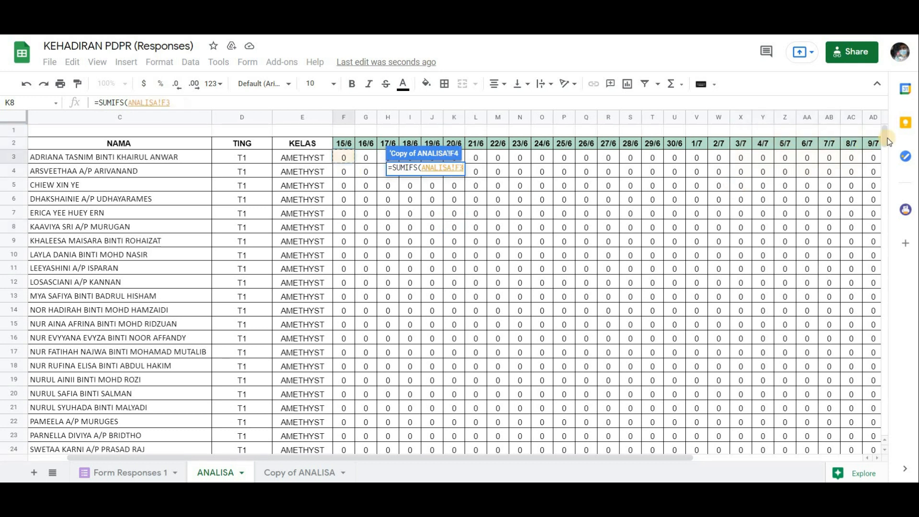
scroll(868, 412, "down", 20)
scroll(868, 412, "down", 20)
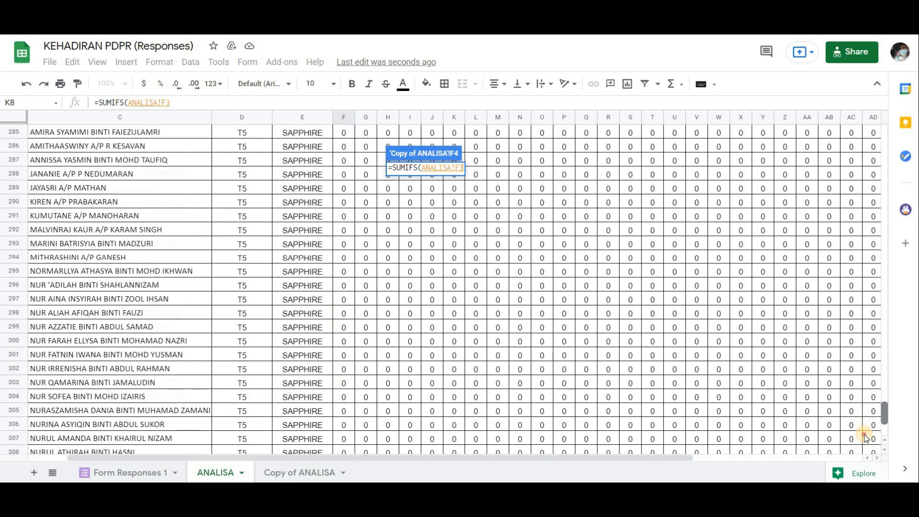
left_click(349, 411, "shift")
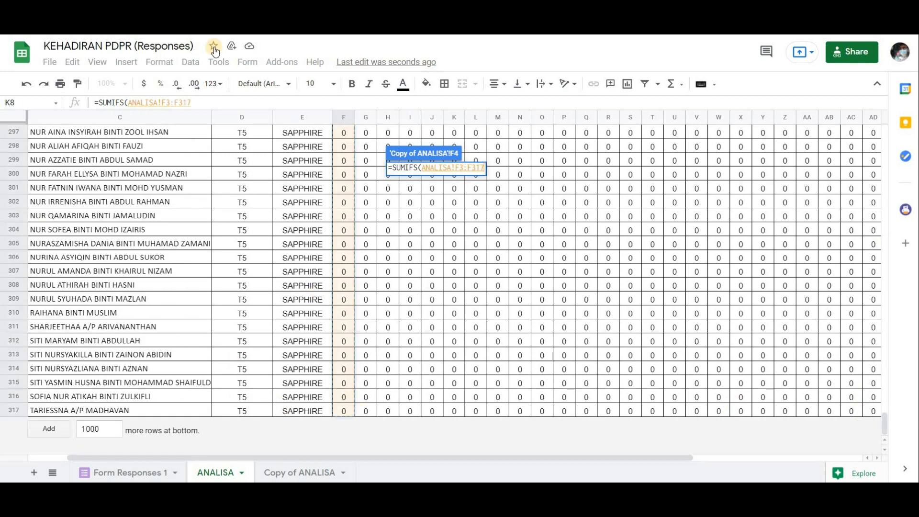
- Add ANALISA!D3:D317 as the formula's first criteria range and D4 of the copied sheet as its criterion
left_click(210, 103)
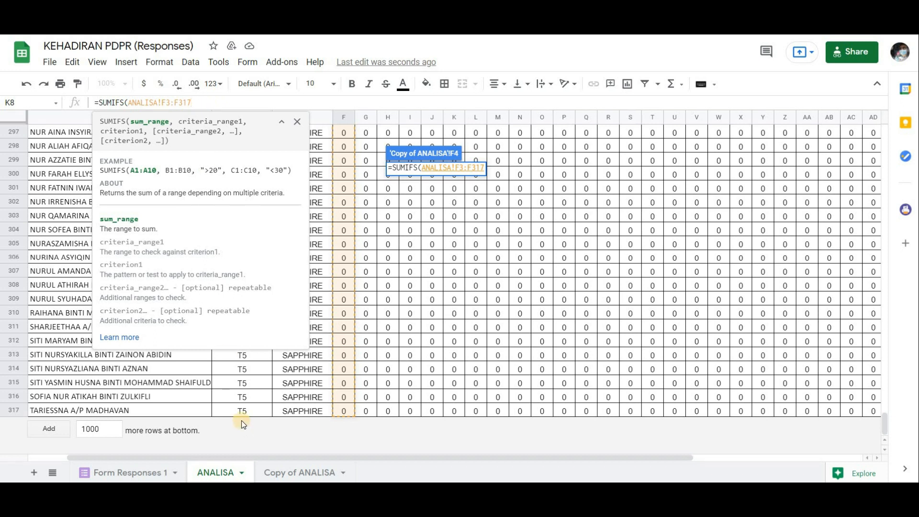
type(",")
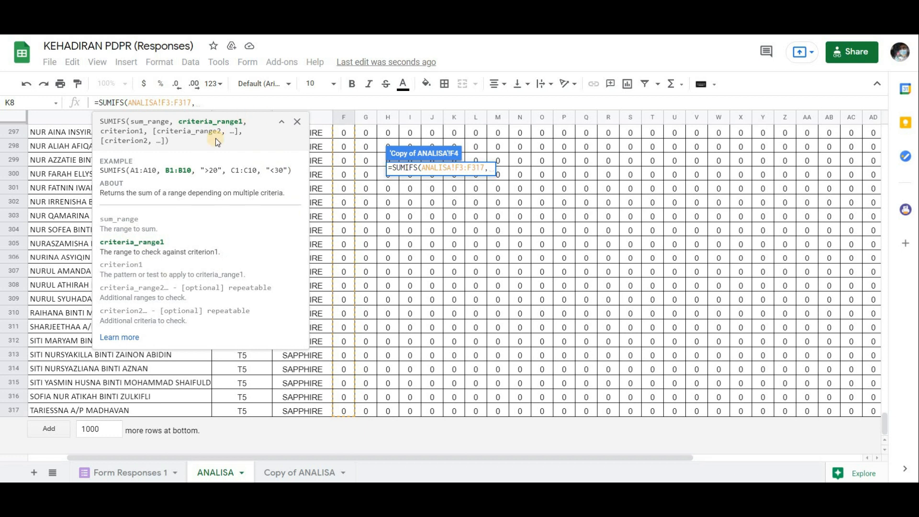
left_click(243, 410)
left_click_drag(886, 423, 884, 180)
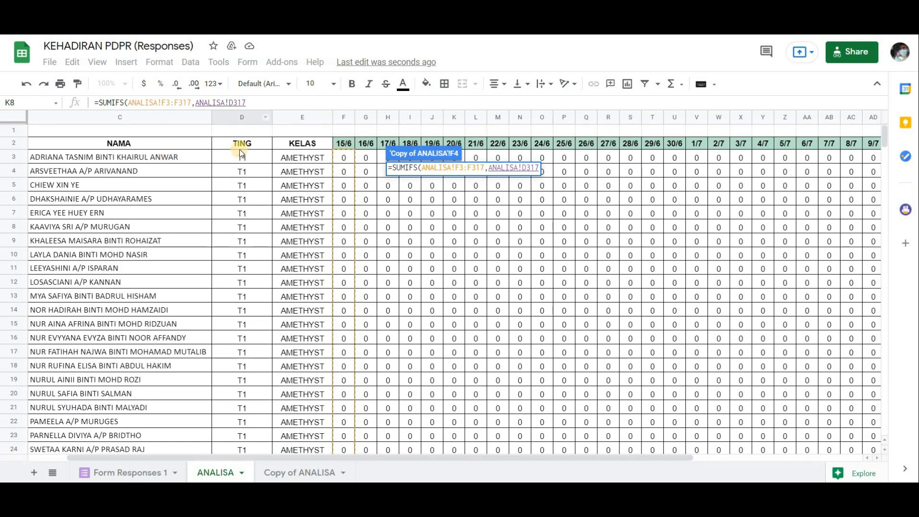
left_click(240, 157, "shift")
left_click(265, 101)
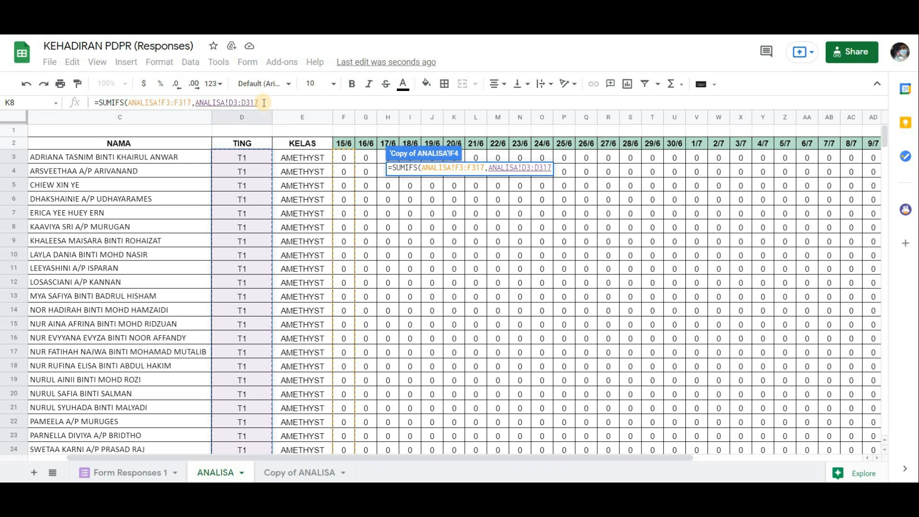
type(",")
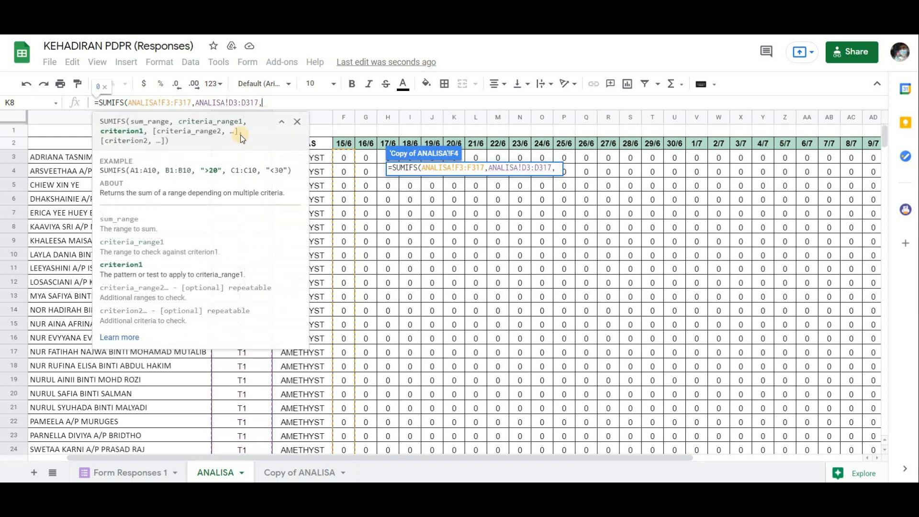
left_click(292, 474)
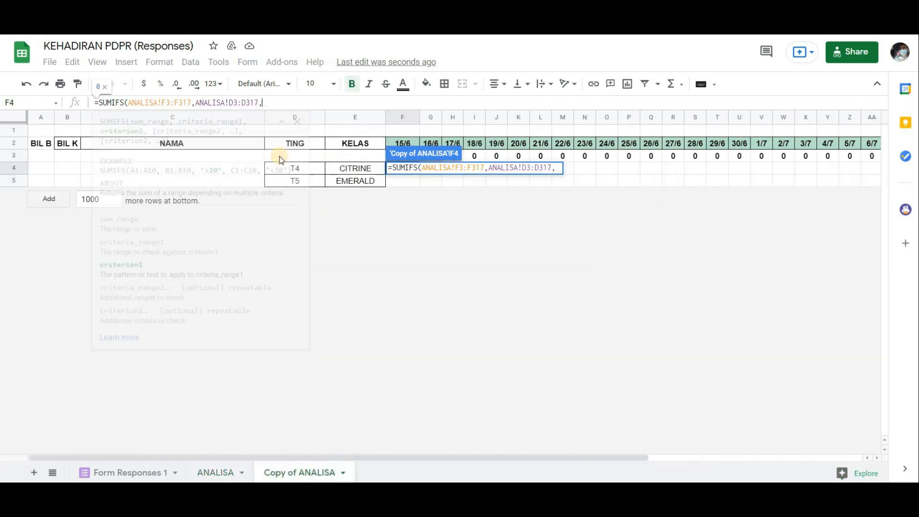
left_click(309, 171)
type(",")
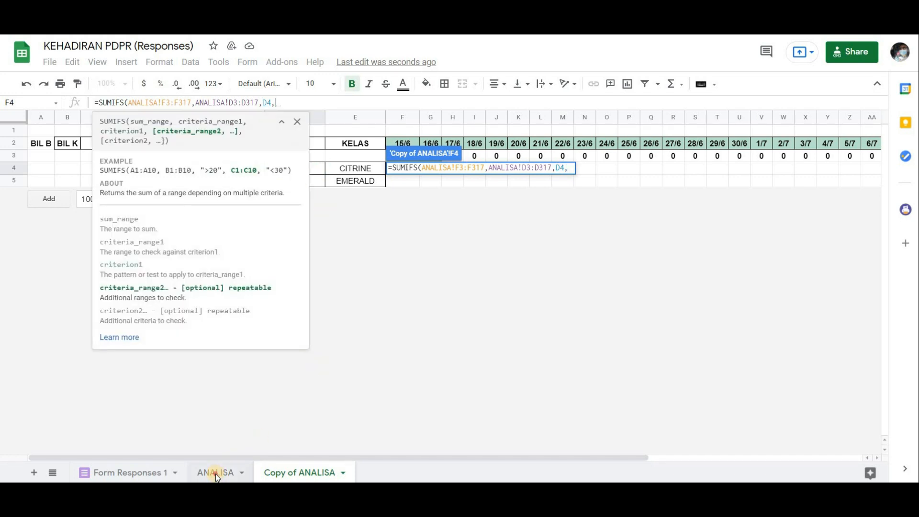
- Add ANALISA!E3:E317 as the second criteria range with E4 as its criterion, and complete the SUMIFS formula in F4
left_click(215, 474)
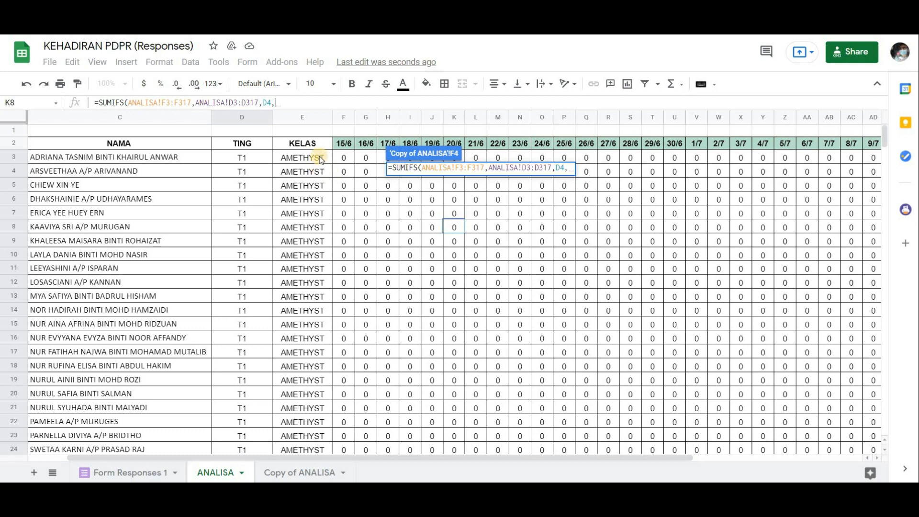
left_click(320, 156)
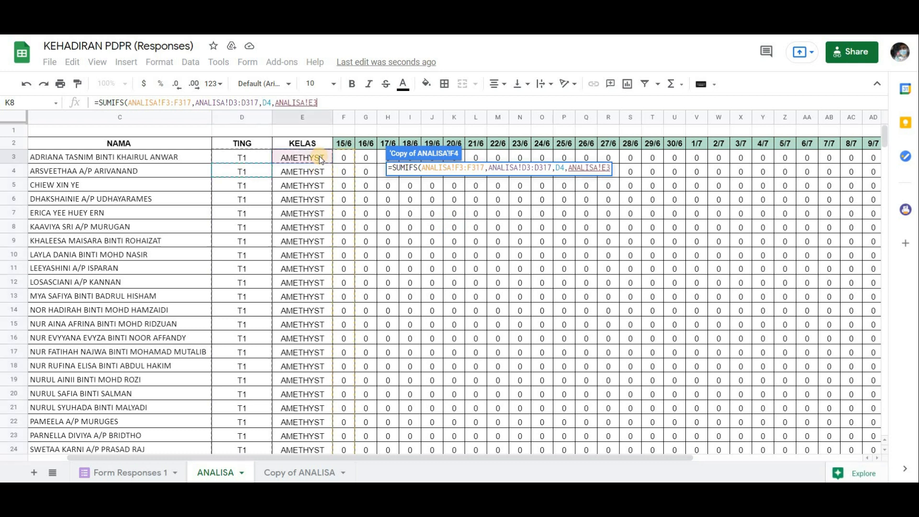
type(":E")
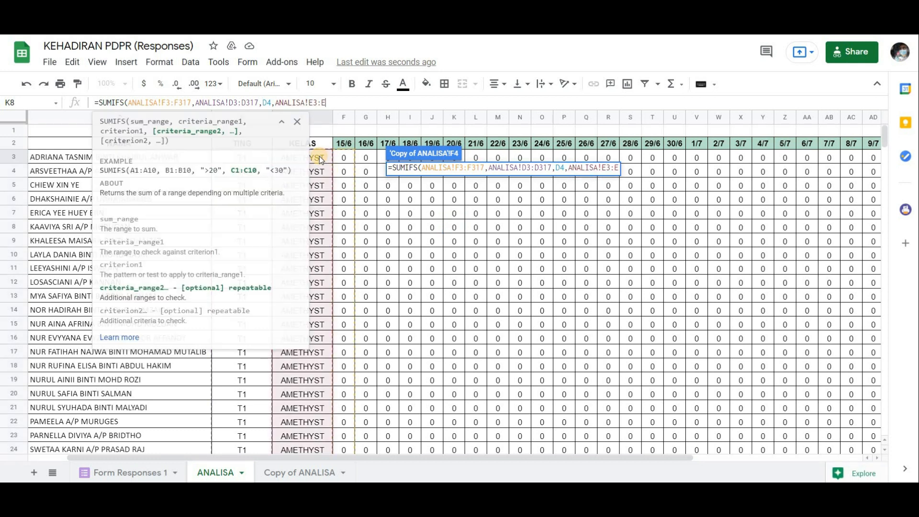
type("317")
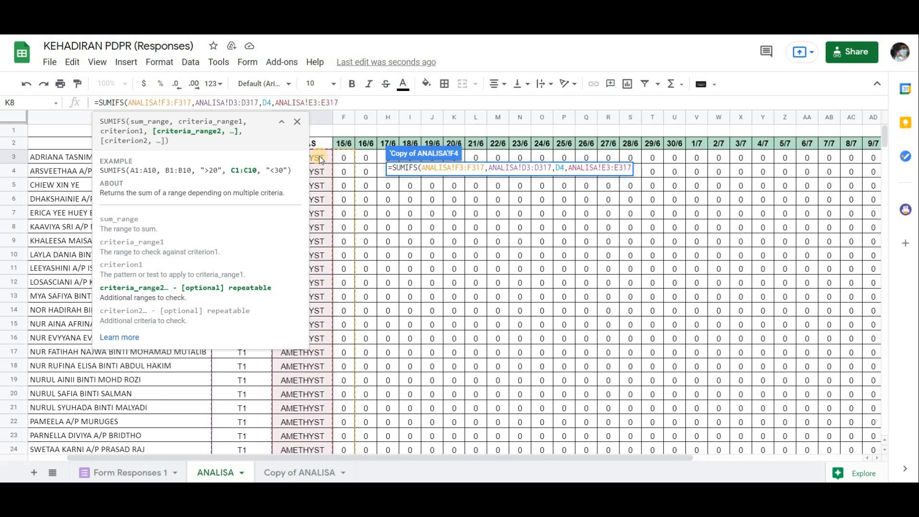
type(",")
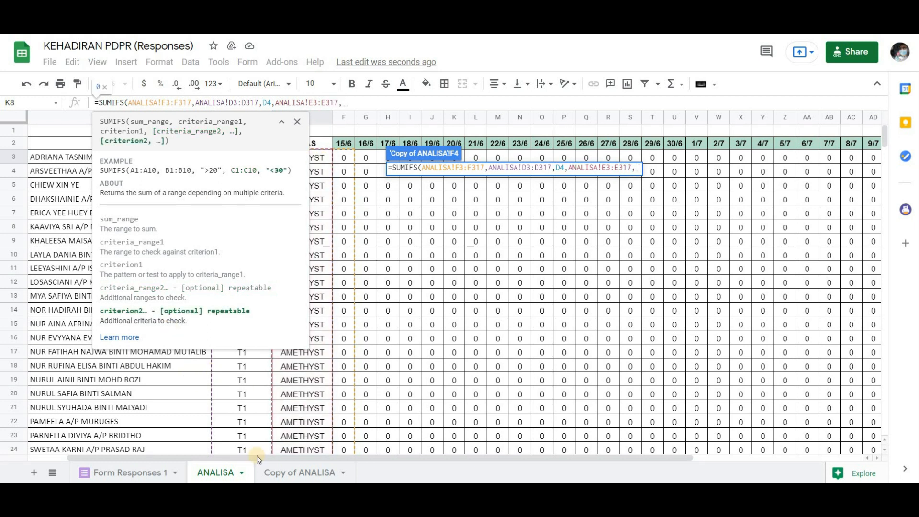
left_click(278, 473)
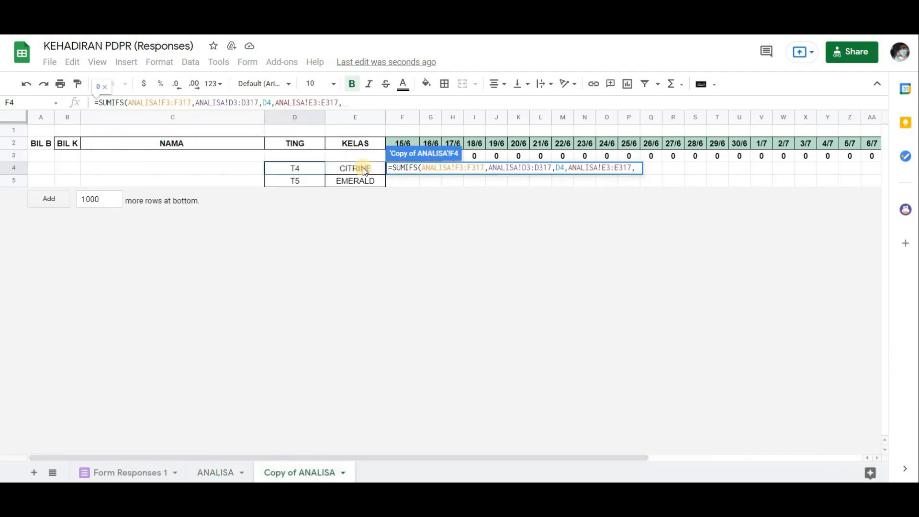
left_click(363, 168)
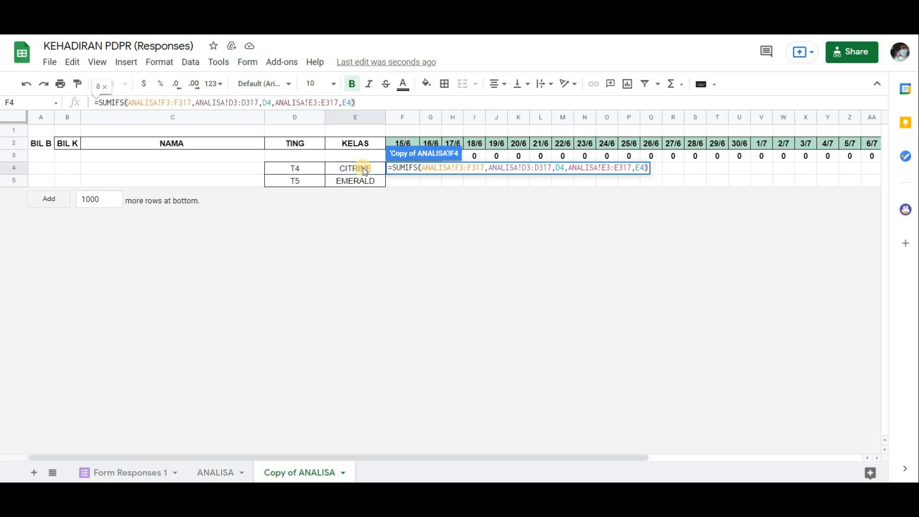
key("Return")
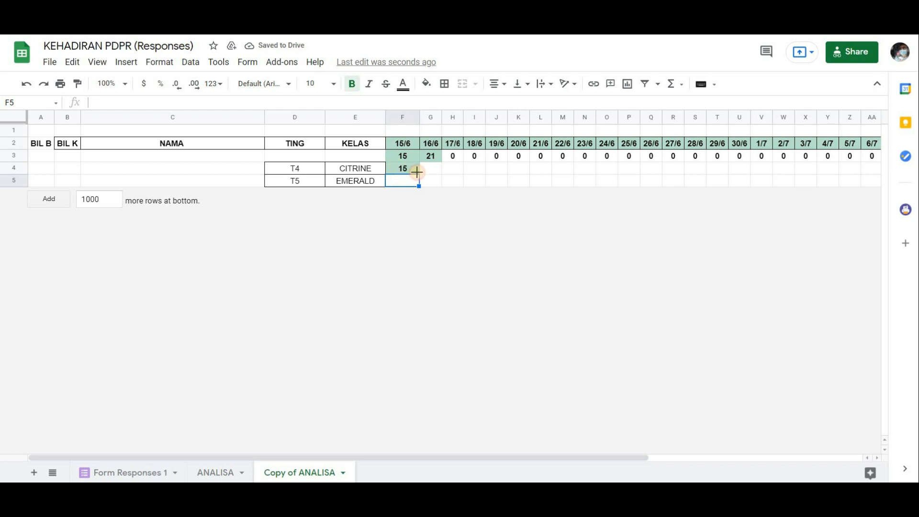
- Review the criteria ranges and criteria in the F4 SUMIFS formula without changing it
left_click(396, 166)
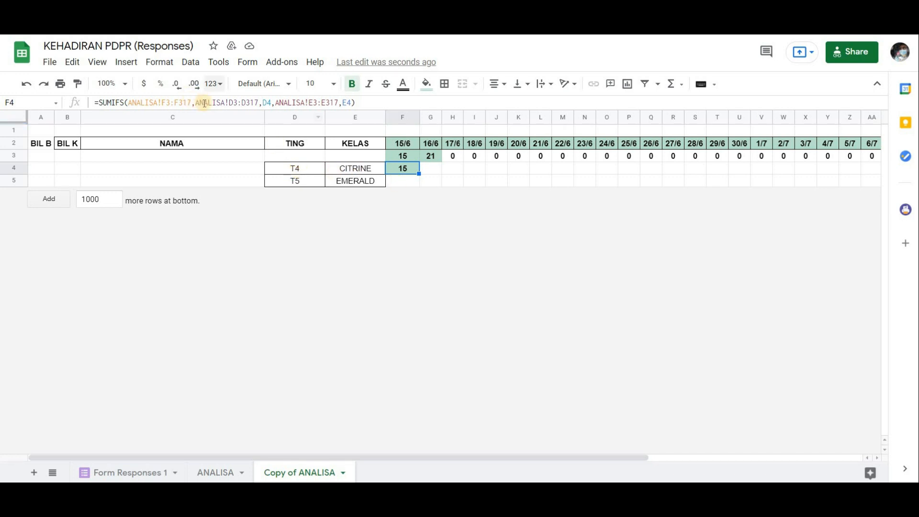
left_click_drag(355, 103, 211, 101)
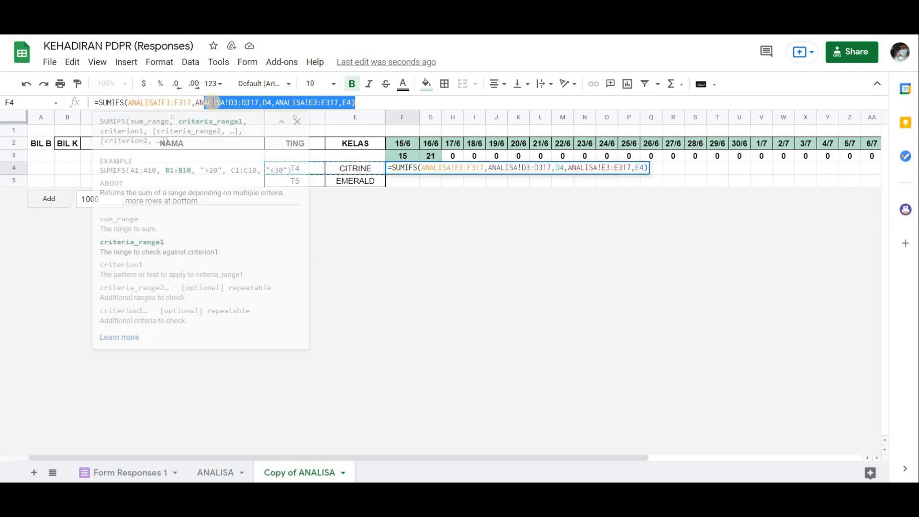
left_click_drag(200, 102, 347, 104)
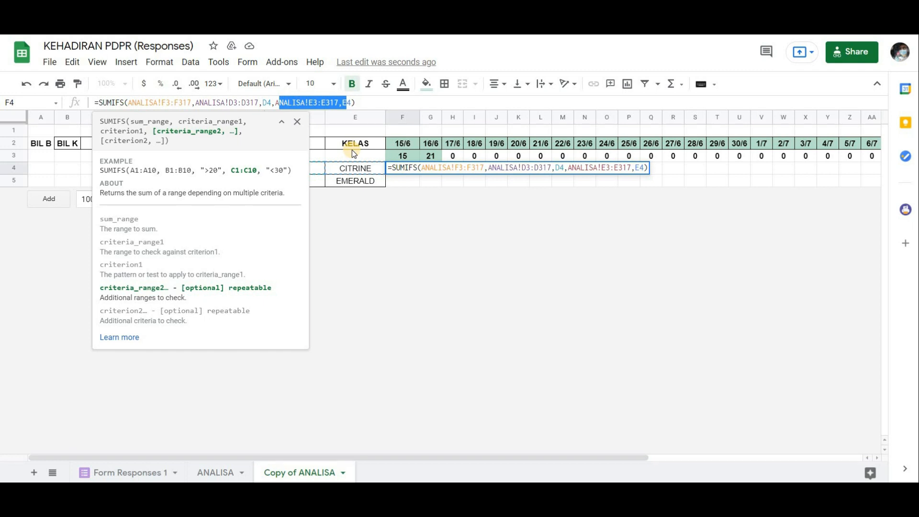
key("Escape")
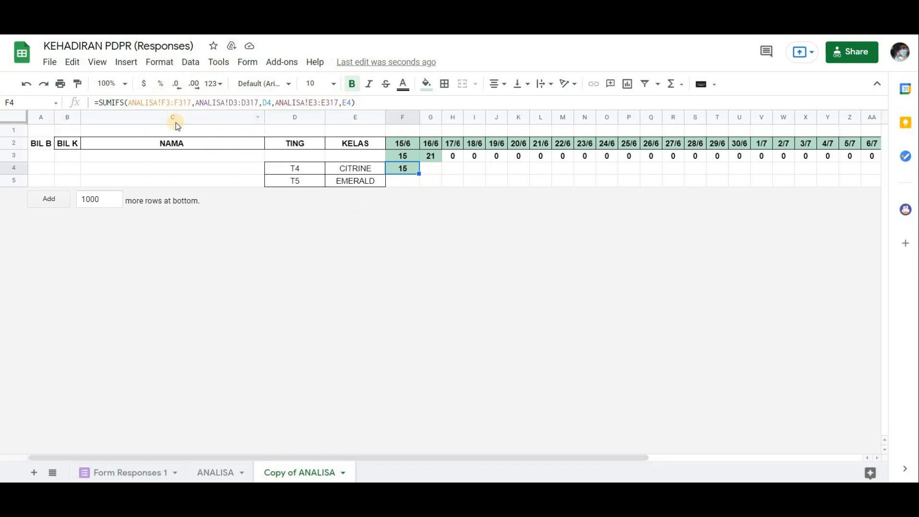
- In the F4 formula, lock the second criteria range's end row as E$317 and the sum range's rows as ANALISA!F$3:F$317
left_click(328, 102)
type("$")
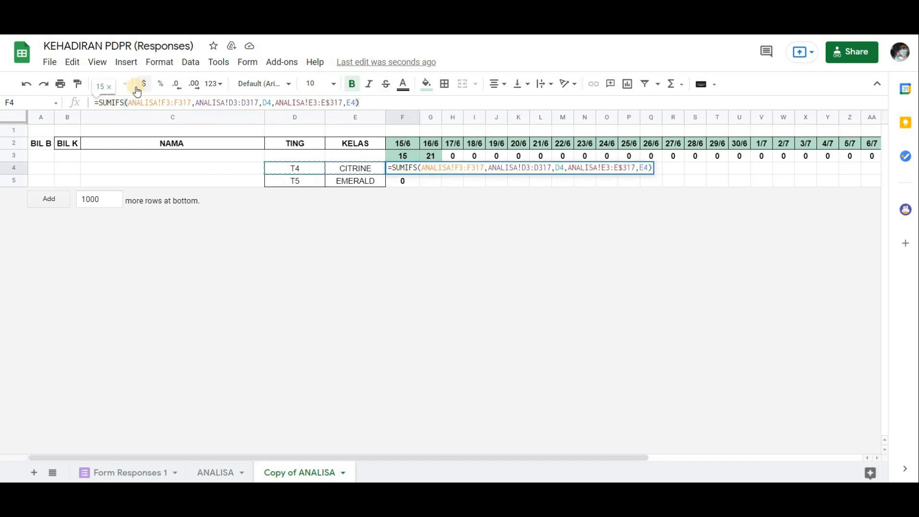
left_click(176, 103)
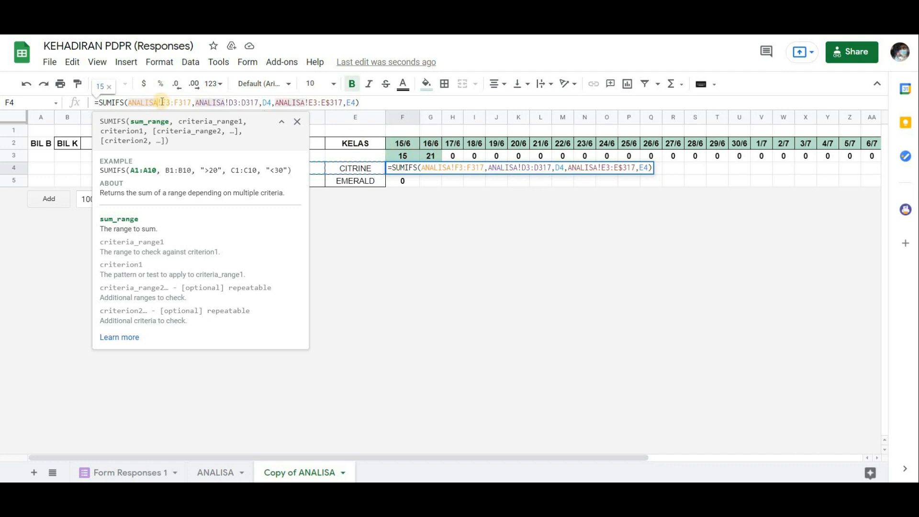
left_click_drag(166, 102, 192, 102)
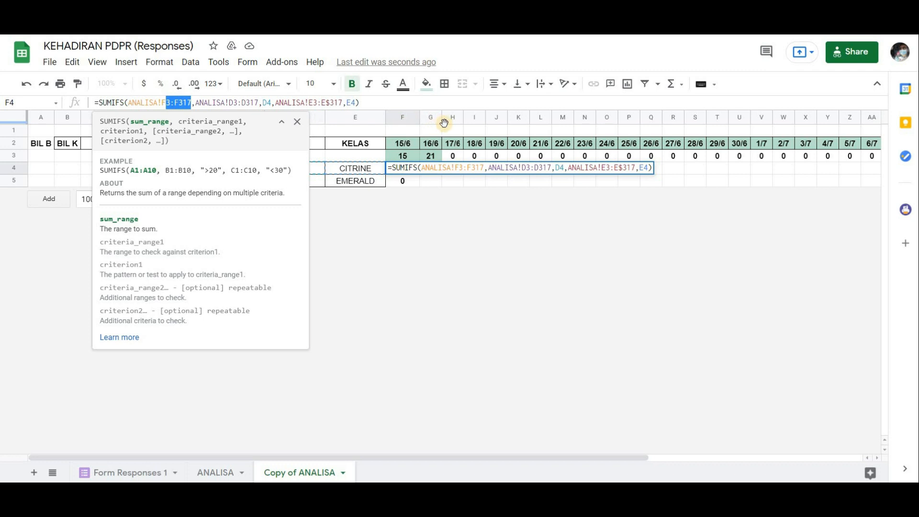
key("Left")
key("Left")
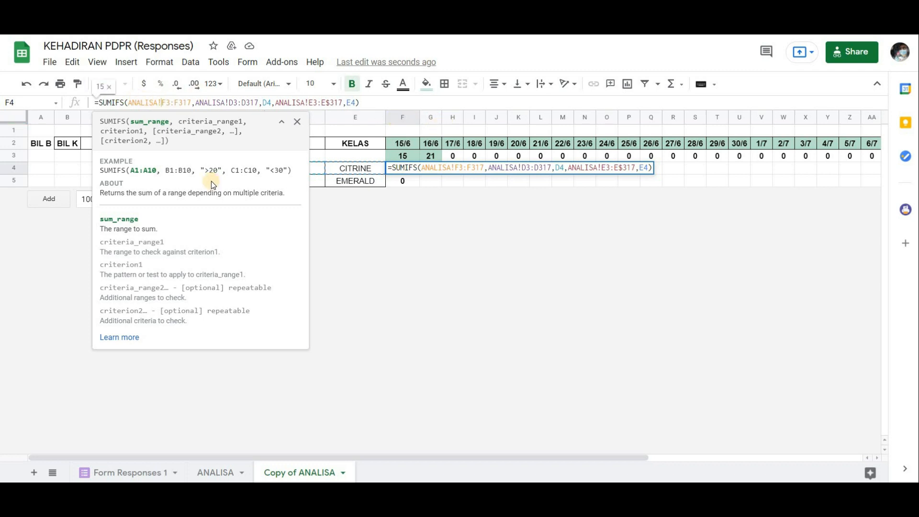
type("$")
key("Right")
key("Right")
type("$")
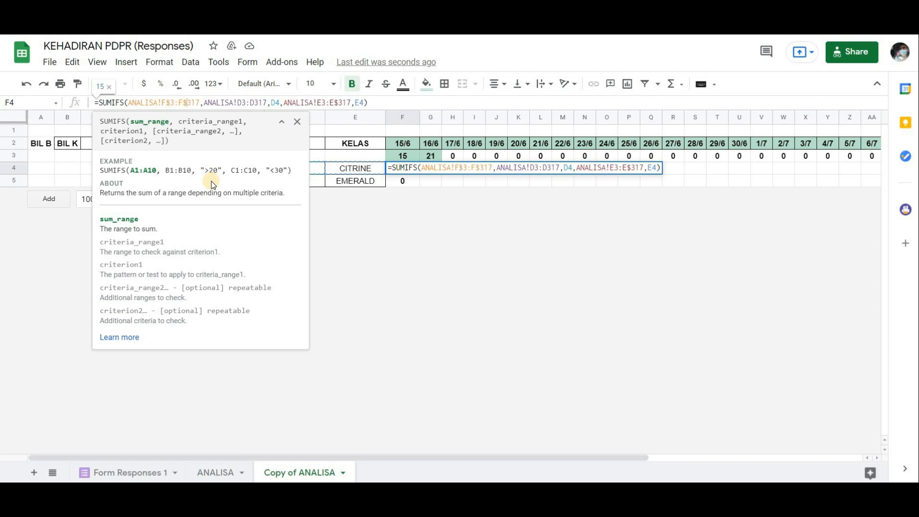
- Make the formula's first criteria range fully absolute as ANALISA!$D$3:$D$317
key("Right")
key("Right")
key("Right")
key("Right")
key("Right")
key("Right")
key("Right")
key("Right")
key("Right")
key("Right")
key("Right")
key("Right")
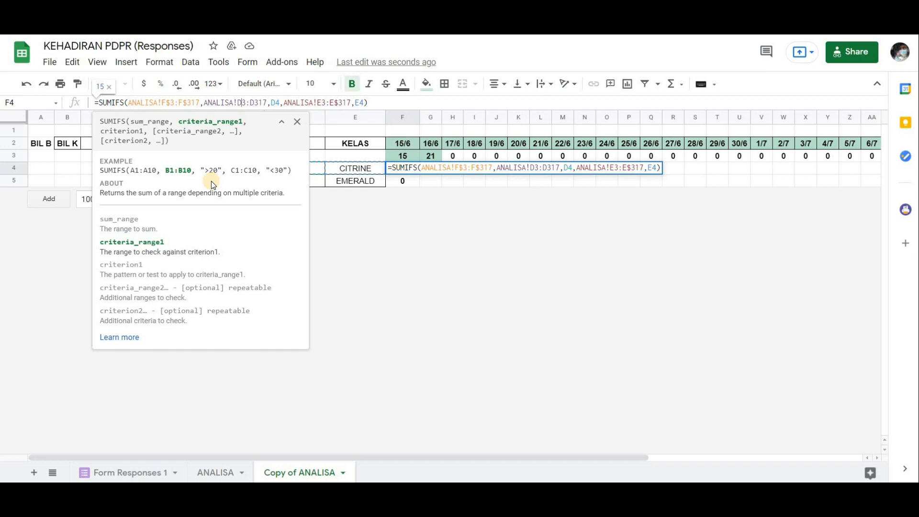
key("F4")
- Change the formula's second criteria range to ANALISA!$E$3:$E317
key("Right")
key("Right")
key("Right")
key("Right")
key("Right")
key("Right")
key("Right")
key("Right")
key("Right")
key("Right")
key("Right")
key("Right")
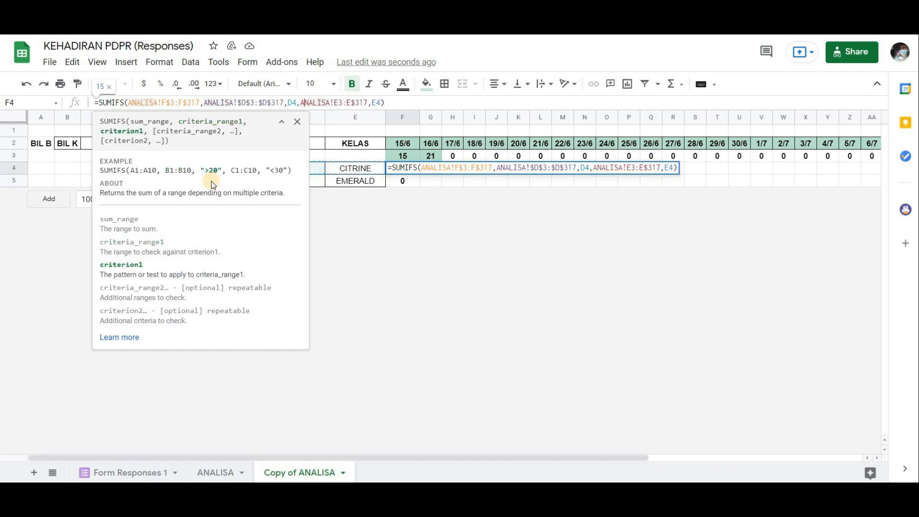
key("F4")
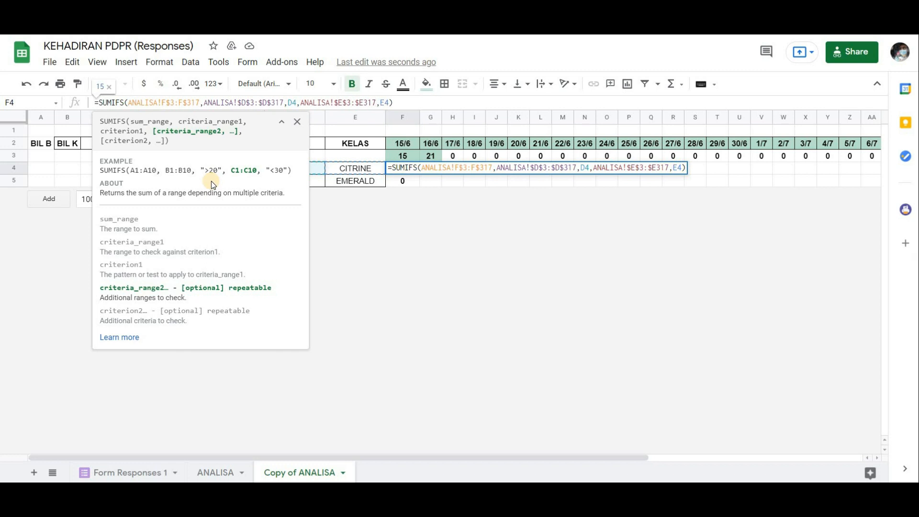
- Lock the columns of the two criteria as $D4 and $E4, and complete the edited SUMIFS formula in F4
key("Left")
key("Left")
key("Left")
key("Left")
key("Left")
key("Left")
key("Left")
key("Left")
key("Left")
key("Left")
key("Left")
key("Left")
key("Left")
key("Left")
key("Left")
key("Left")
key("Left")
key("Left")
key("Left")
key("Left")
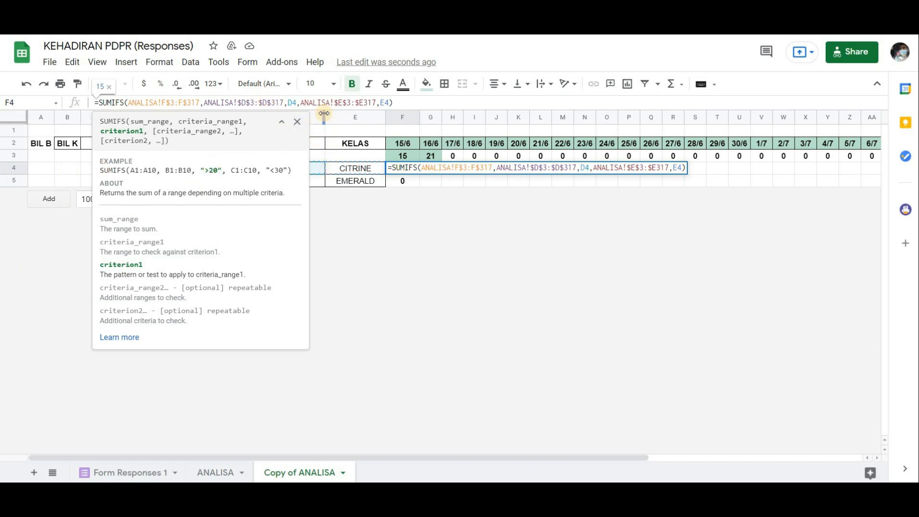
key("Left")
type("$")
left_click(385, 102)
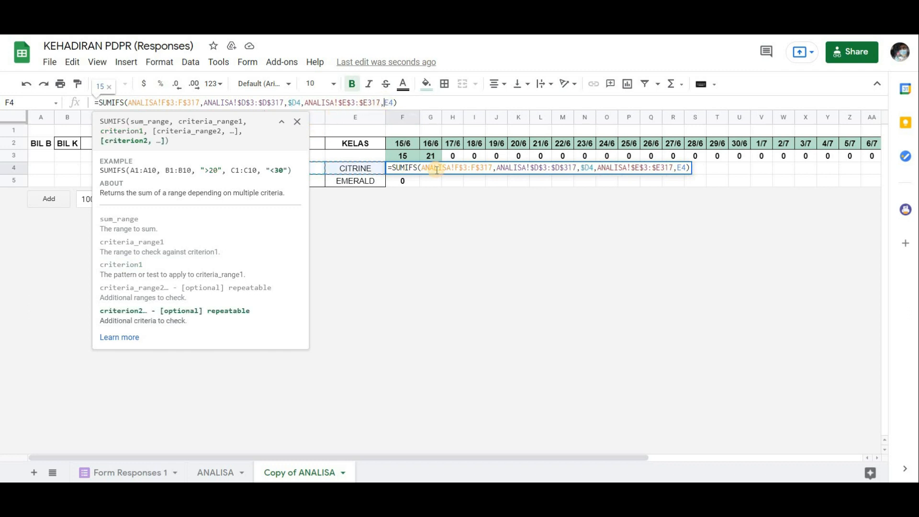
type("$")
key("Return")
- Fill the SUMIFS formula from F4 across and down to Q5, and check the copied formula in G4
left_click(415, 170)
left_click_drag(418, 173, 661, 182)
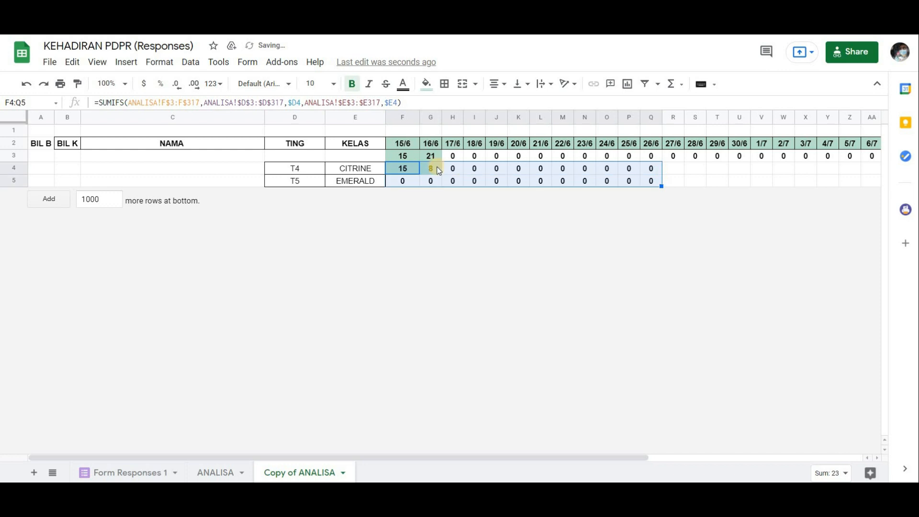
left_click(431, 175)
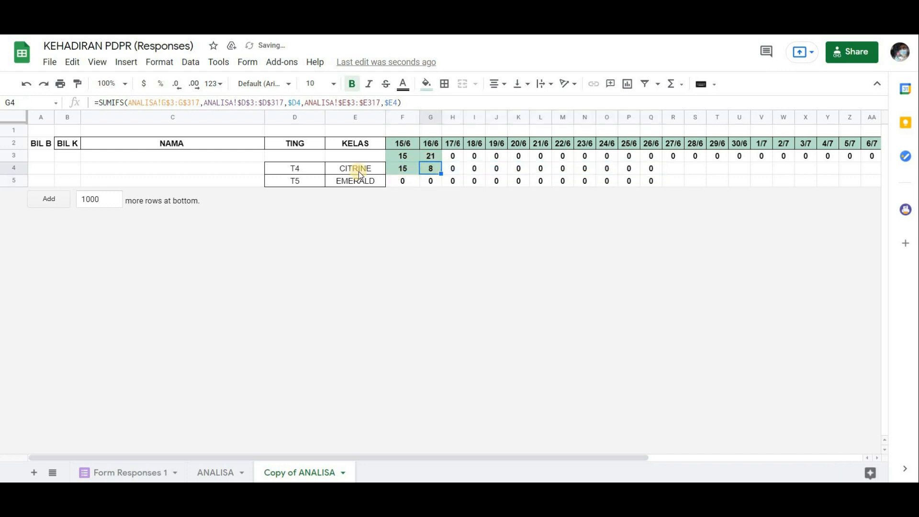
- Add 3 more rows at the end of the copied sheet
left_click(83, 198)
key("ctrl+a")
type("3")
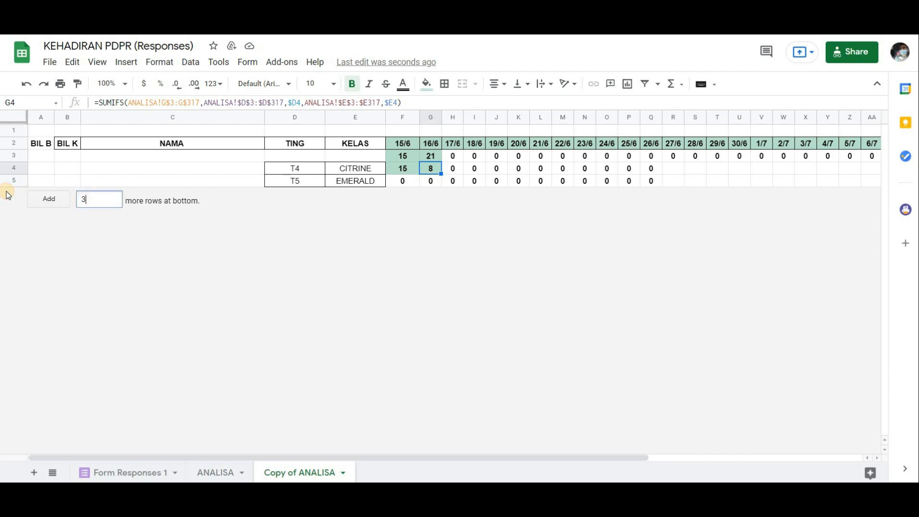
left_click(39, 200)
- Check the class names in ANALISA, and enter T3 in D6 and AMETHYST in E6 of the copied sheet
left_click(212, 476)
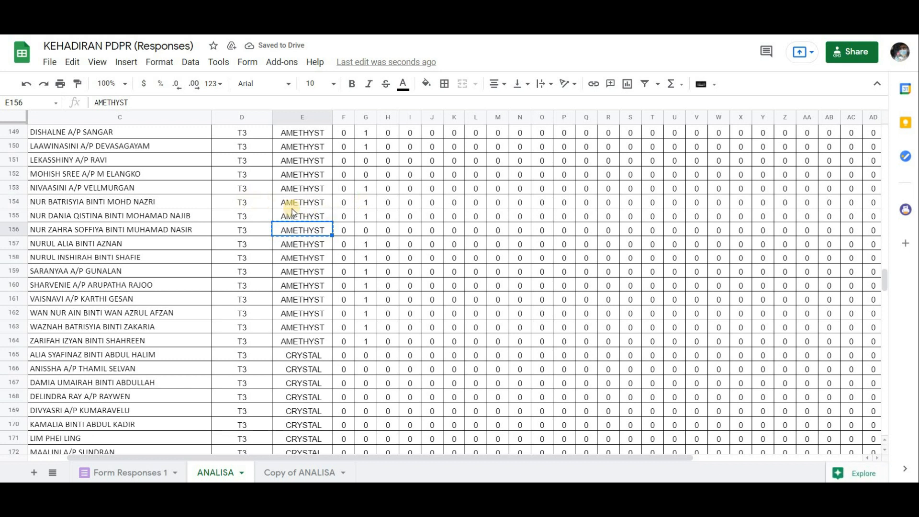
left_click(294, 474)
left_click(309, 199)
type("T3")
key("Return")
key("Up")
key("Right")
type("AMET")
key("BackSpace")
key("BackSpace")
key("BackSpace")
key("BackSpace")
type("AMETHYST")
key("Return")
key("Up")
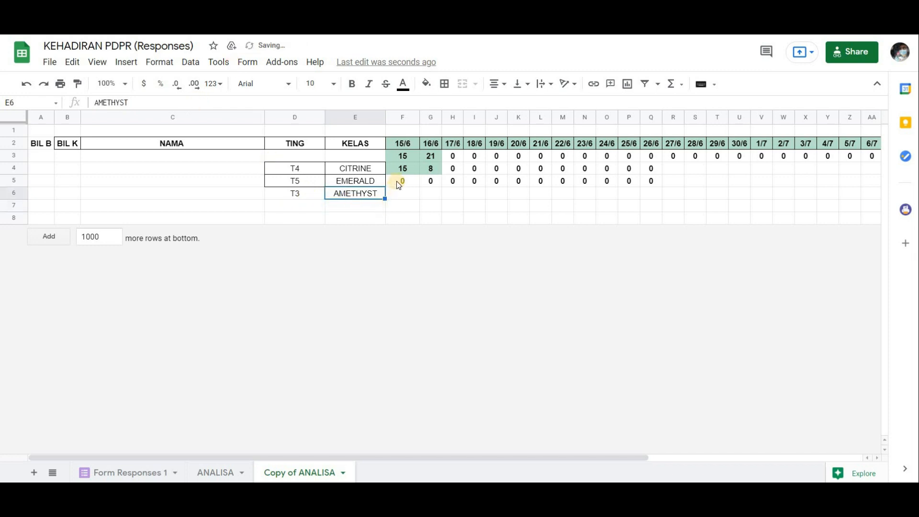
- Fill the SUMIFS formula from F5 down to row 6 and across to column Q, and check the copied formulas
left_click(415, 185)
left_click_drag(418, 184, 650, 201)
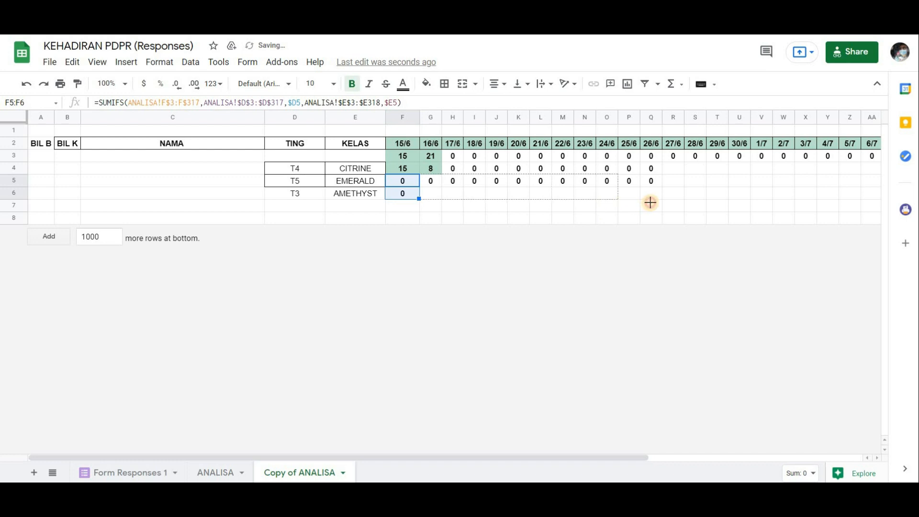
left_click(430, 195)
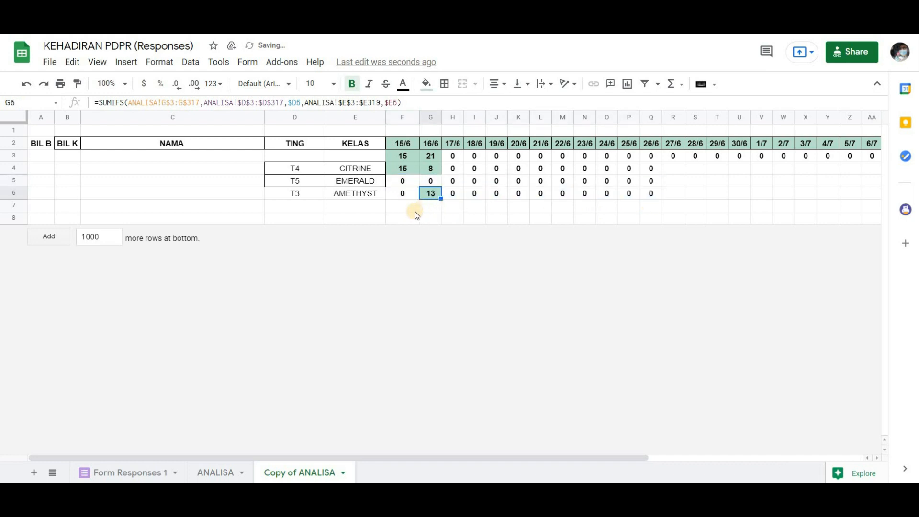
left_click(412, 182)
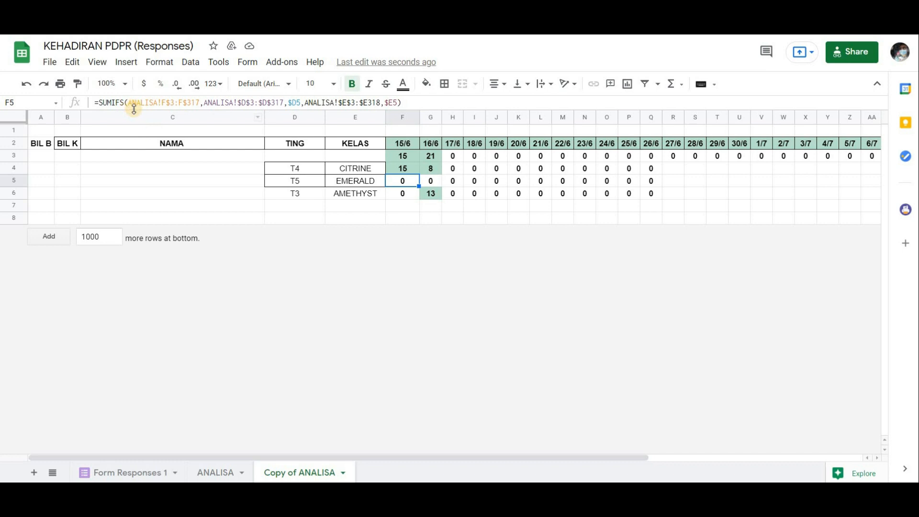
- Delete the BIL K and NAMA columns, B and C, from the copied sheet
left_click_drag(132, 117, 35, 117)
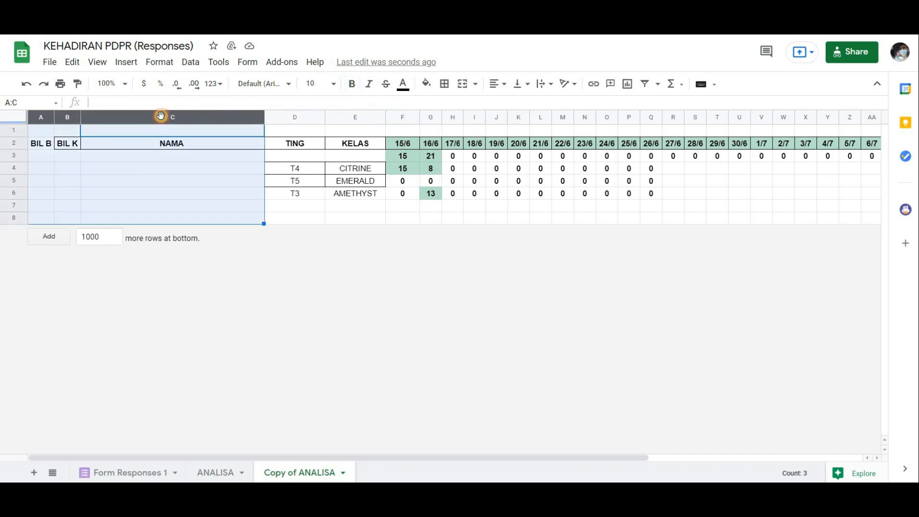
left_click(116, 142)
left_click_drag(67, 117, 119, 116)
right_click(119, 116)
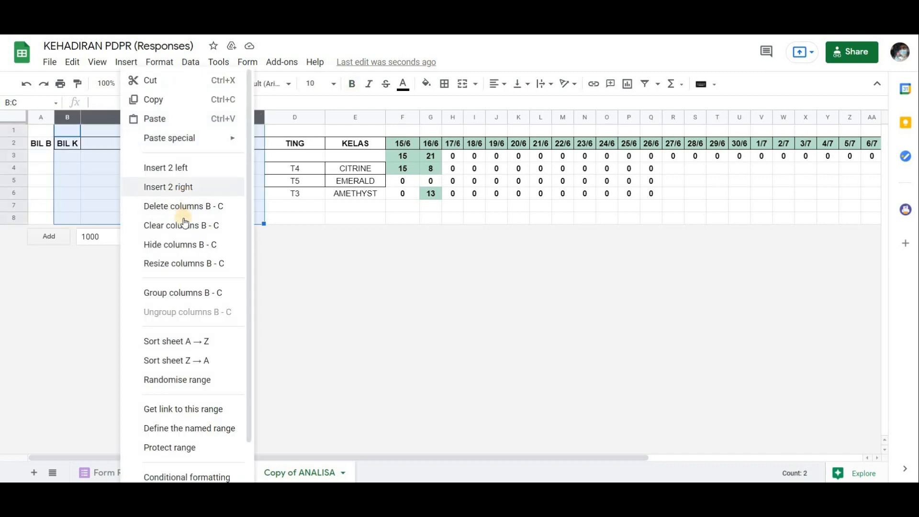
left_click(184, 206)
left_click_drag(145, 157, 145, 168)
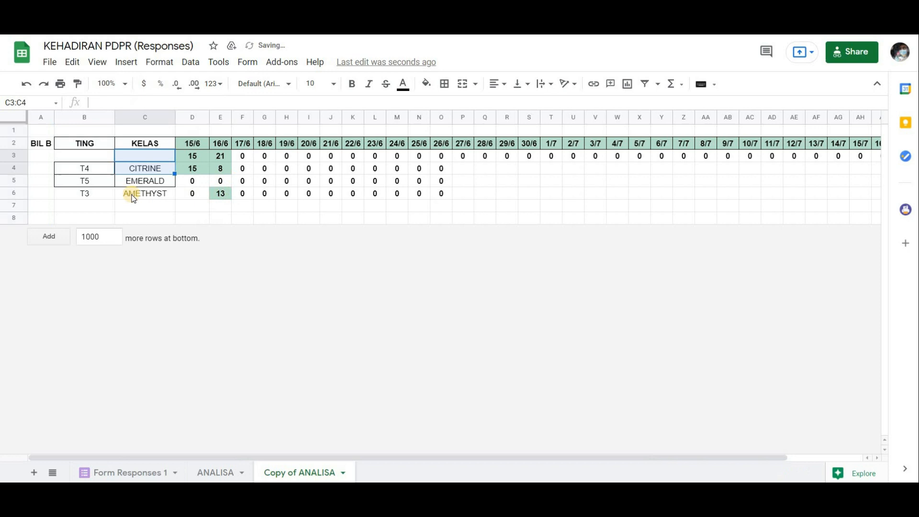
left_click(91, 195)
left_click(91, 208)
left_click(100, 184)
left_click_drag(87, 157, 144, 158)
left_click_drag(723, 232, 776, 205)
left_click_drag(380, 456, 307, 455)
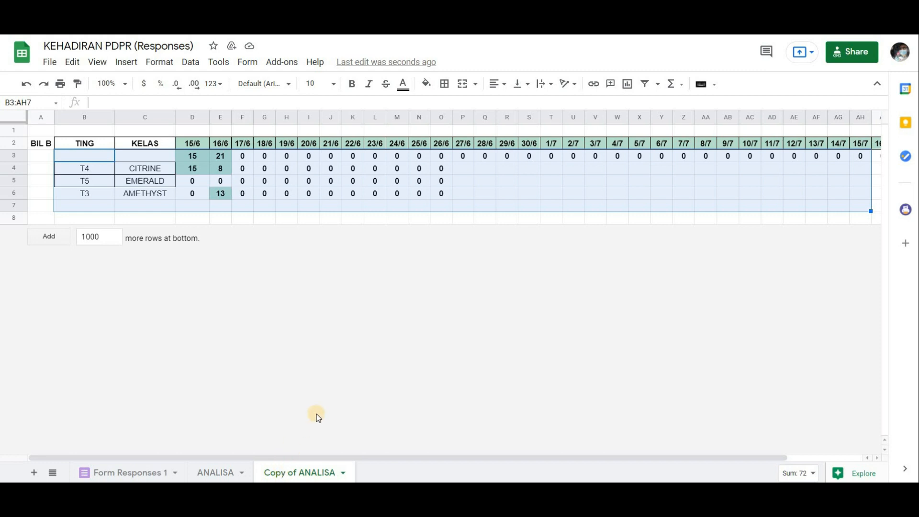
left_click_drag(109, 161, 174, 157)
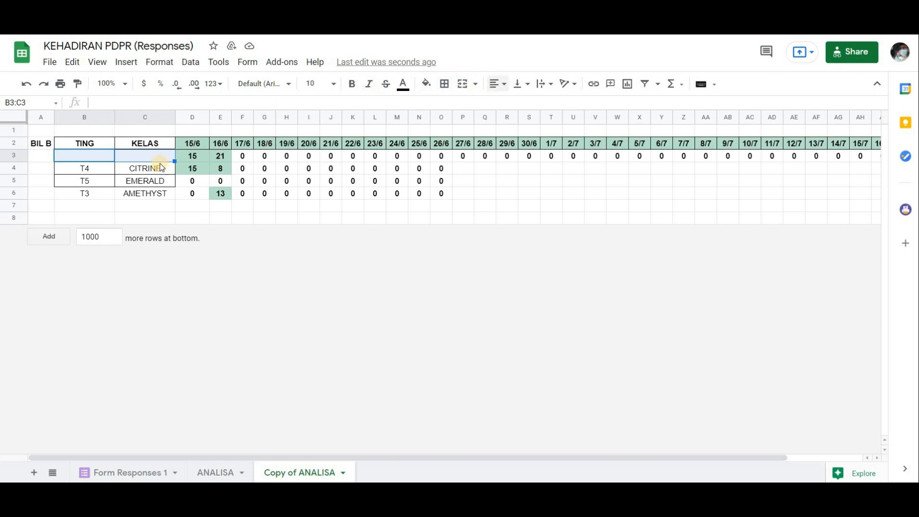
- Label the overall total row by entering JUMLAH SEMUA in C3
left_click(159, 157)
type("JUML")
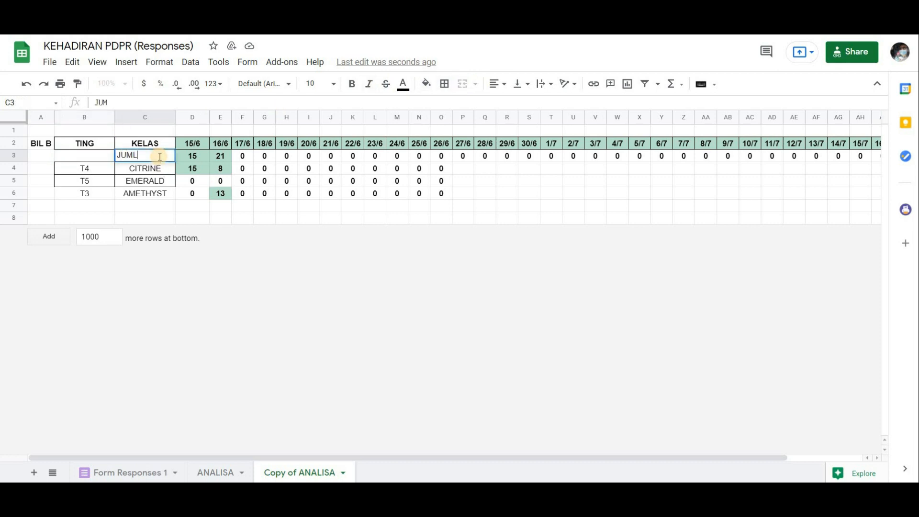
type("AH SE")
key("BackSpace")
type("SEMUA")
key("Return")
left_click(158, 156)
key("shift+Left")
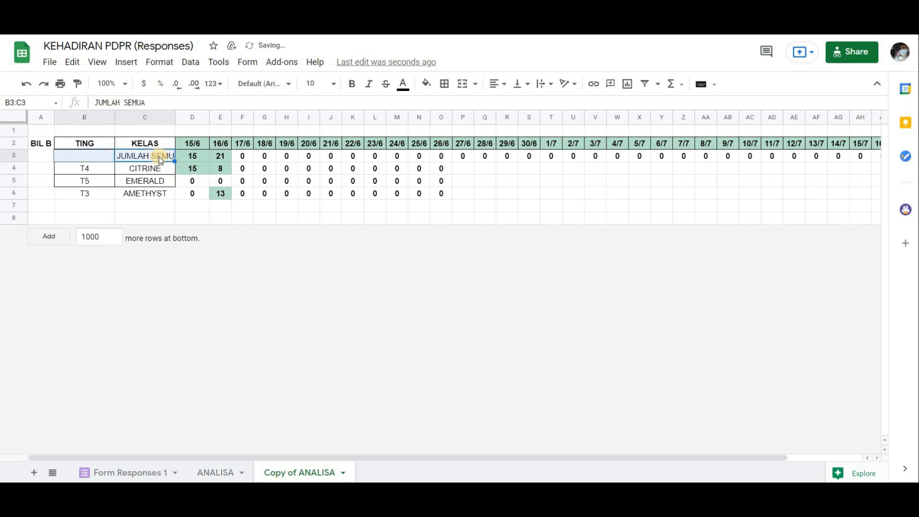
key("Left")
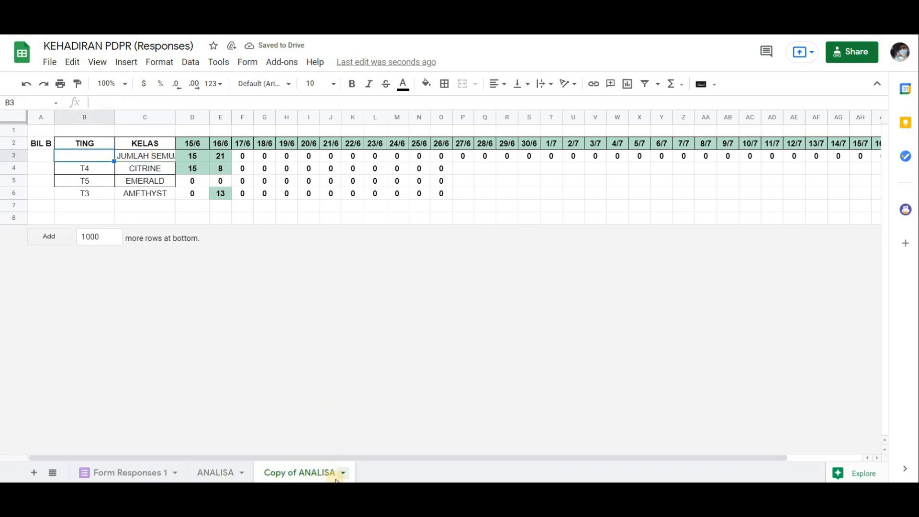
- Rename the copied sheet as JUM HARIAN
left_click(344, 474)
left_click(294, 320)
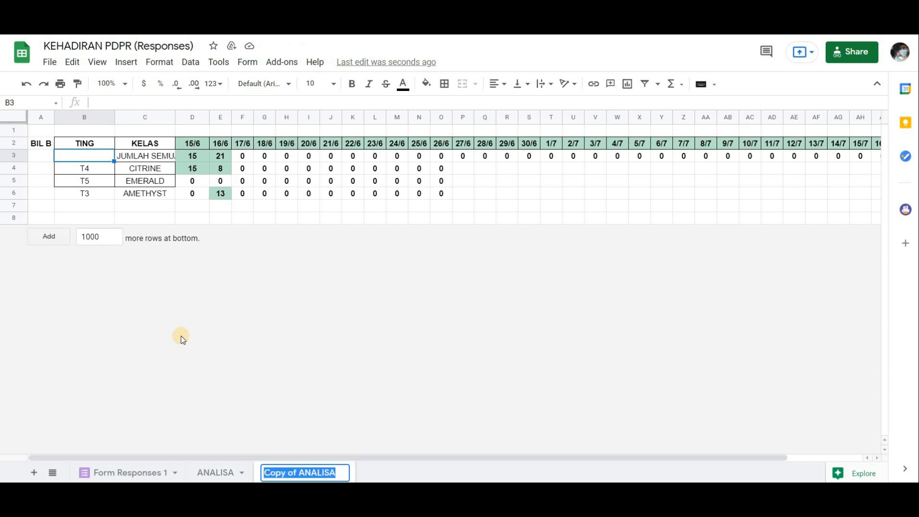
type("JUM HARIAN")
key("Return")
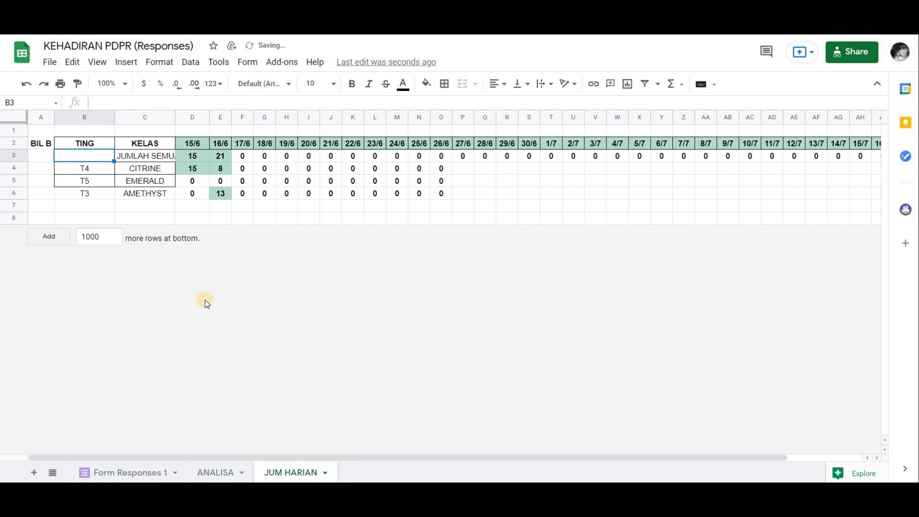